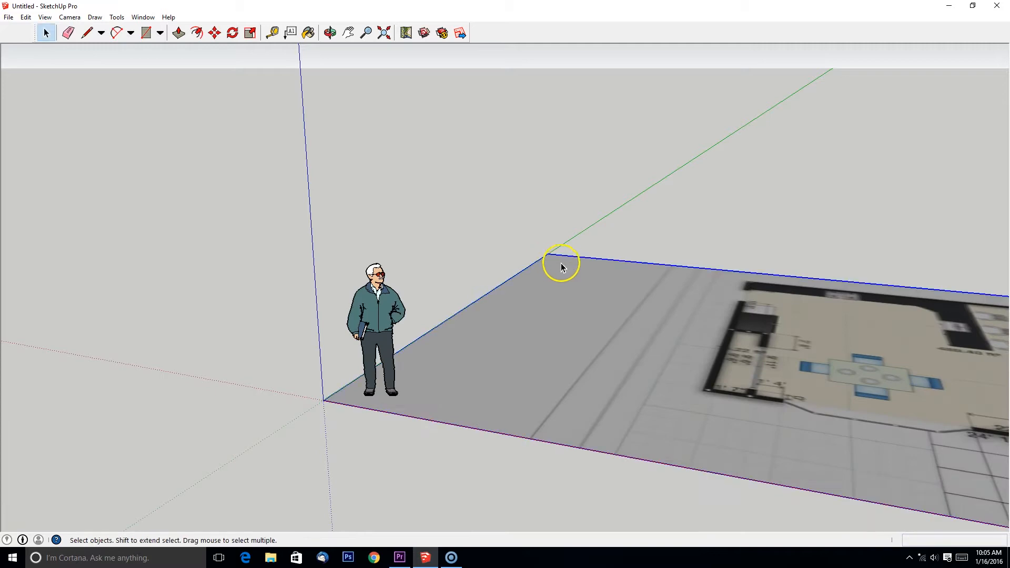
pyautogui.scroll(1, 488, 256)
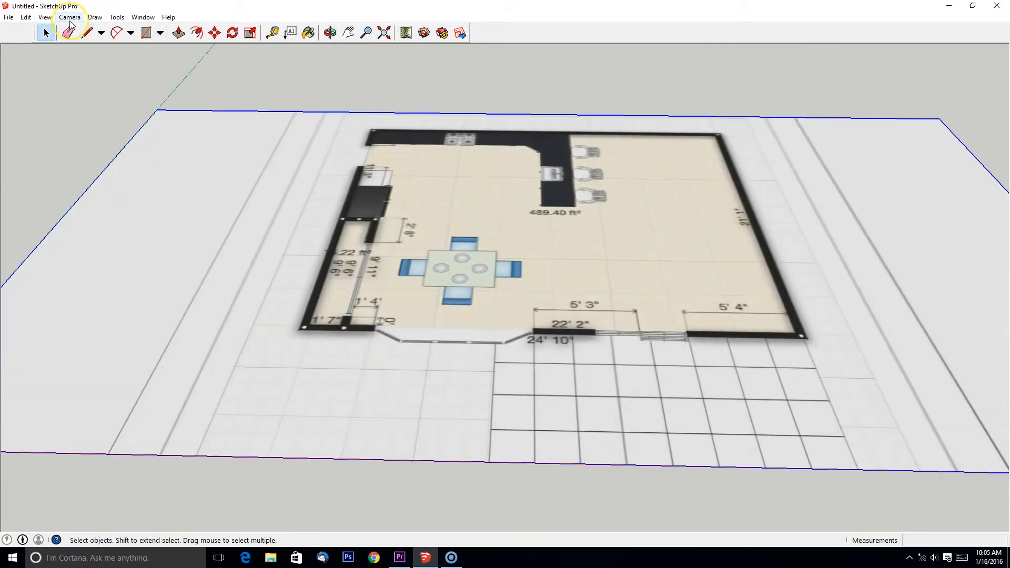
pyautogui.click(8, 16)
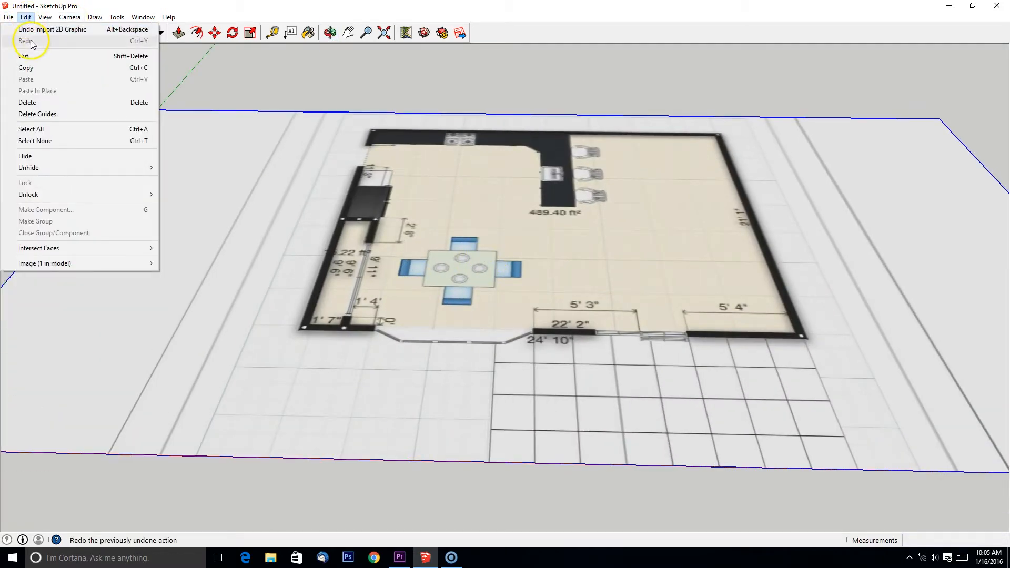
pyautogui.click(61, 20)
pyautogui.moveTo(147, 19)
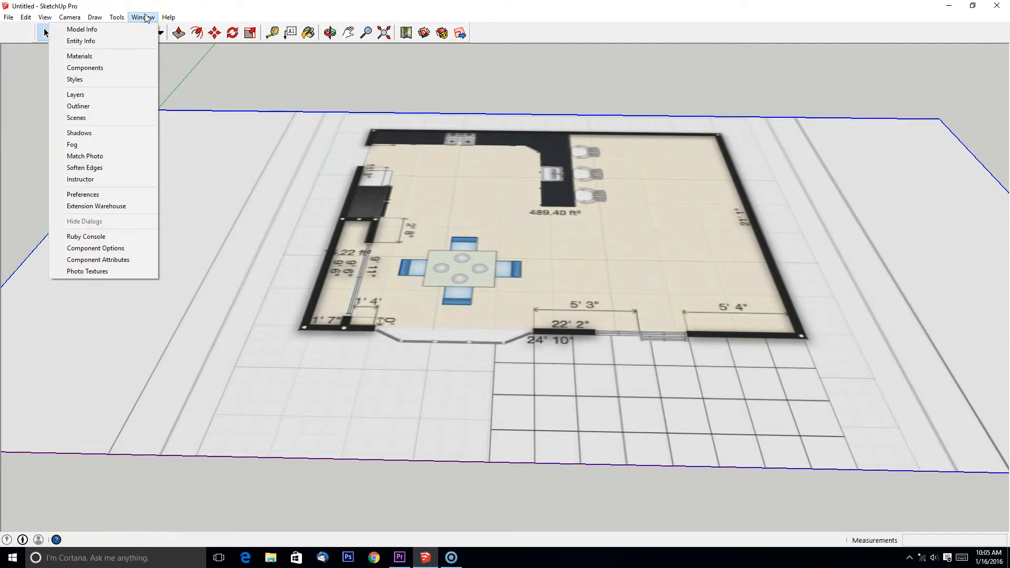
pyautogui.click(114, 17)
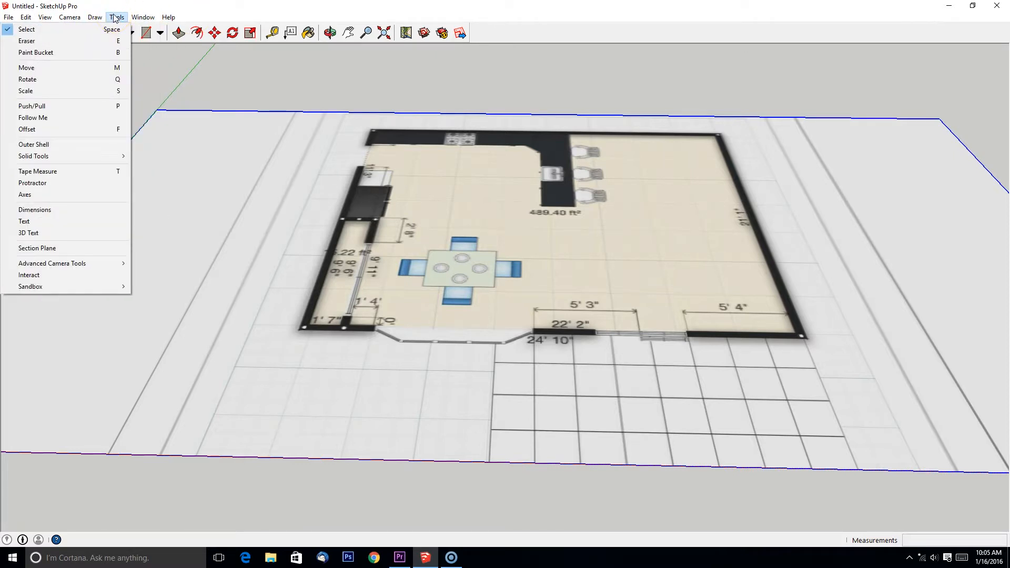
pyautogui.click(77, 18)
pyautogui.click(53, 20)
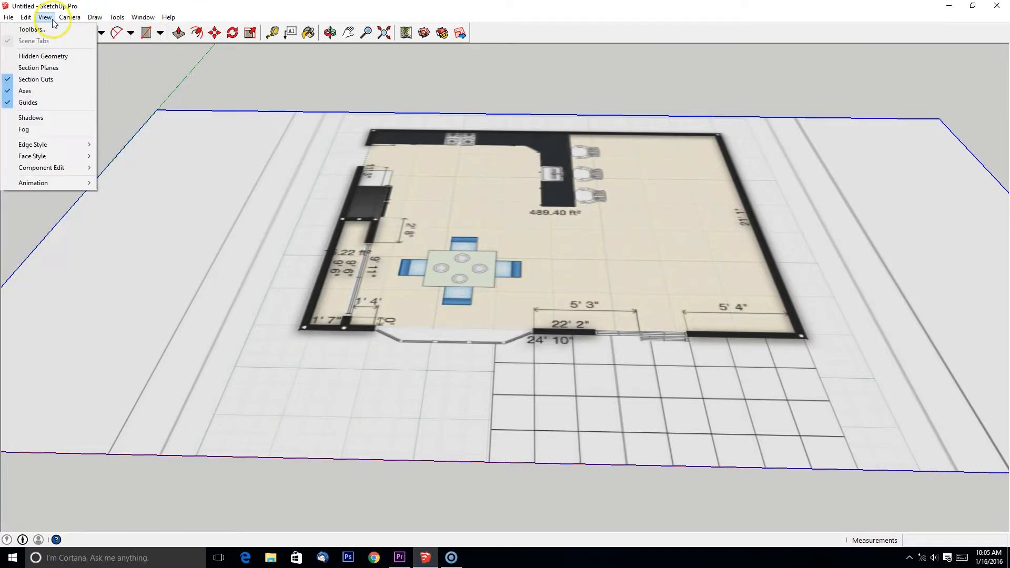
pyautogui.click(24, 18)
pyautogui.click(8, 18)
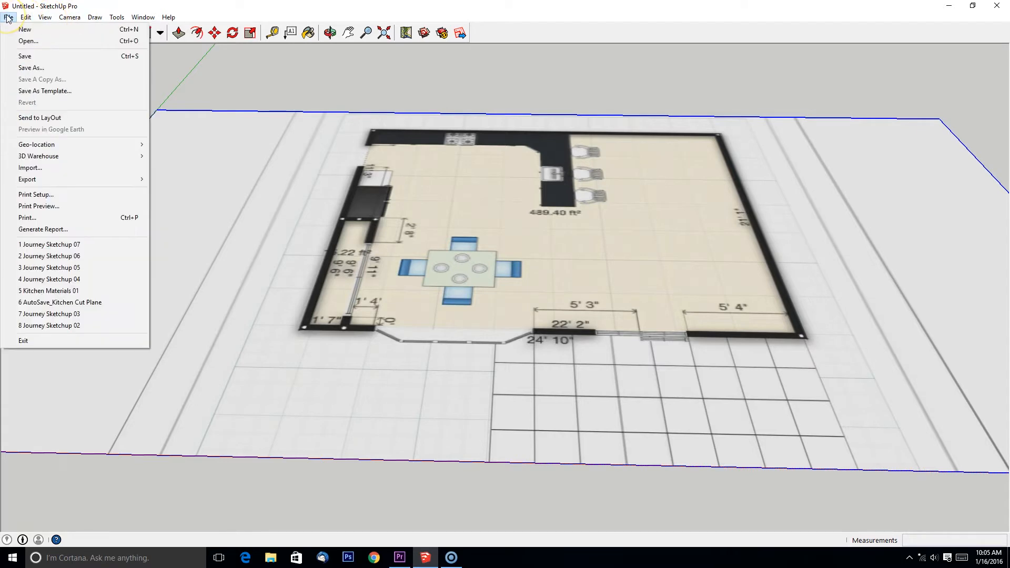
pyautogui.click(25, 19)
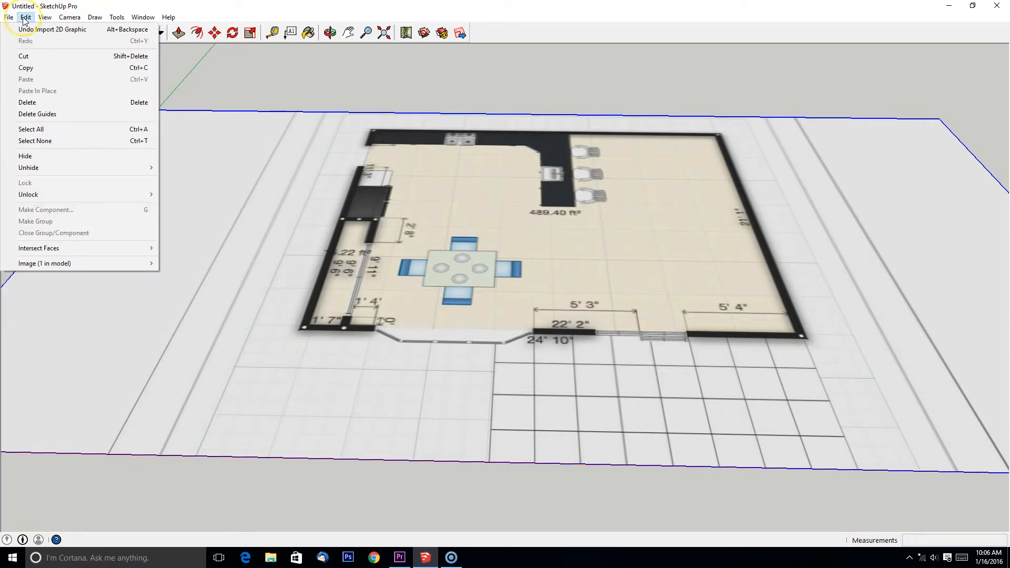
pyautogui.click(46, 18)
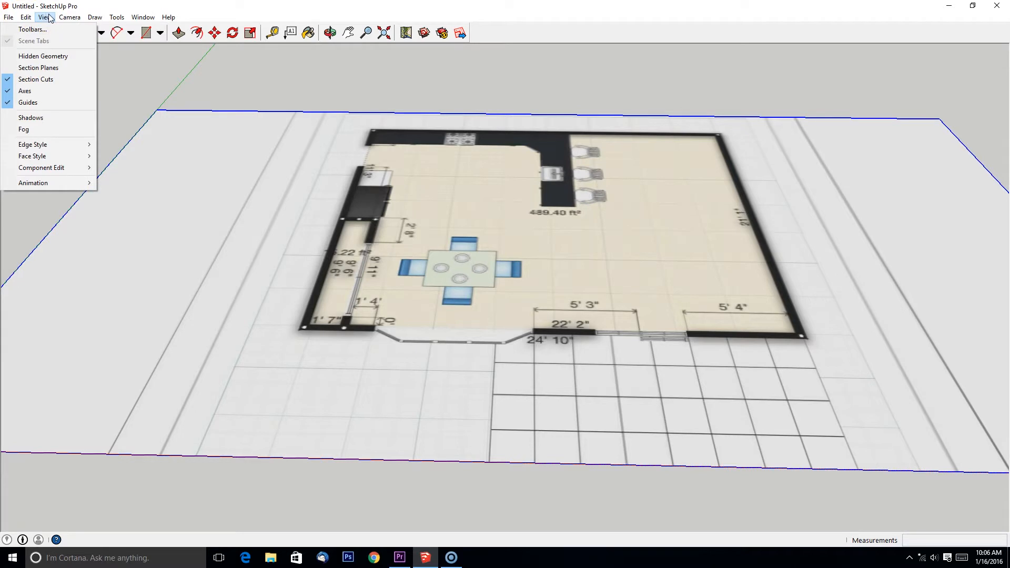
pyautogui.click(65, 19)
pyautogui.click(116, 18)
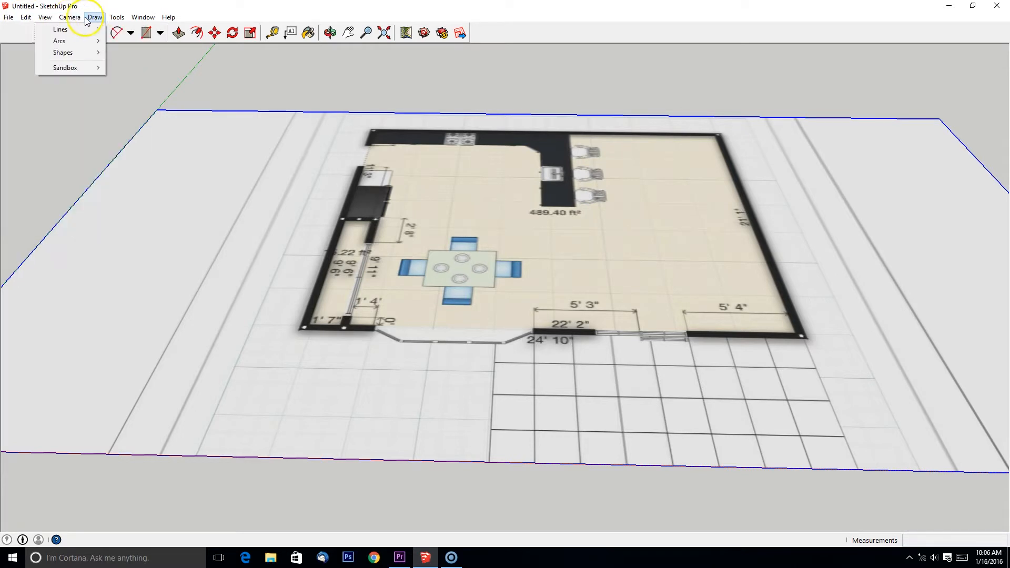
# - Set the OpenGL system preferences to use hardware acceleration, maximum texture size and fast feedback
pyautogui.click(135, 19)
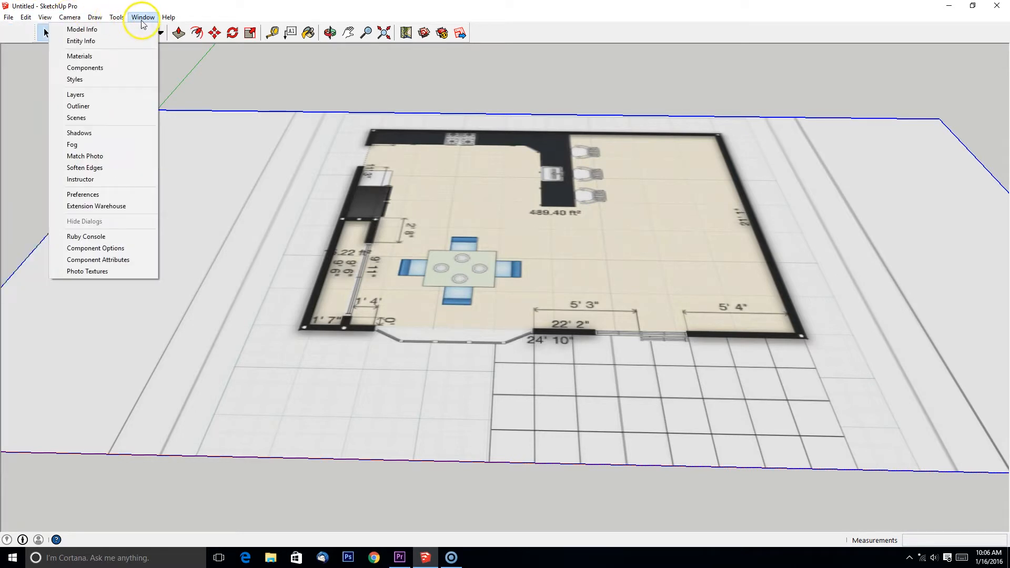
pyautogui.click(83, 194)
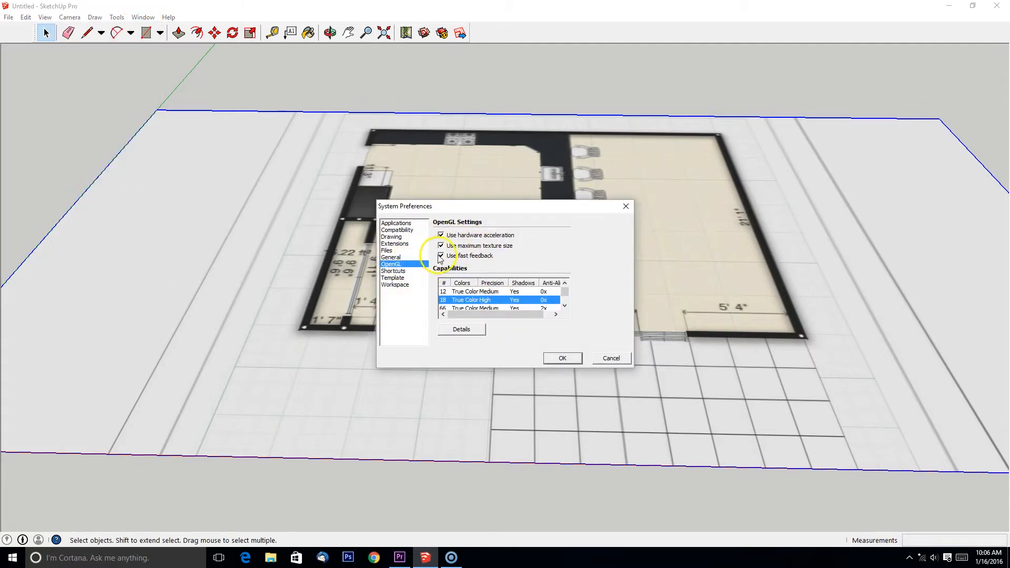
pyautogui.click(550, 329)
pyautogui.click(555, 360)
# - Rescale the whole model by measuring the floor plan's 5' 3" dimension line with the Tape Measure and entering 5'3" as its length
pyautogui.scroll(6, 502, 336)
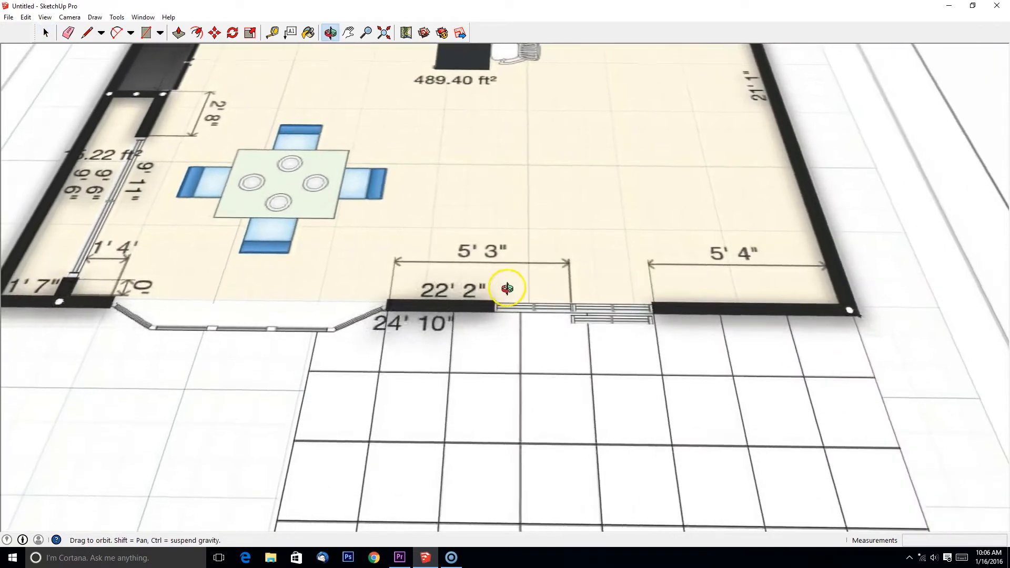
pyautogui.click(272, 33)
pyautogui.scroll(2, 360, 251)
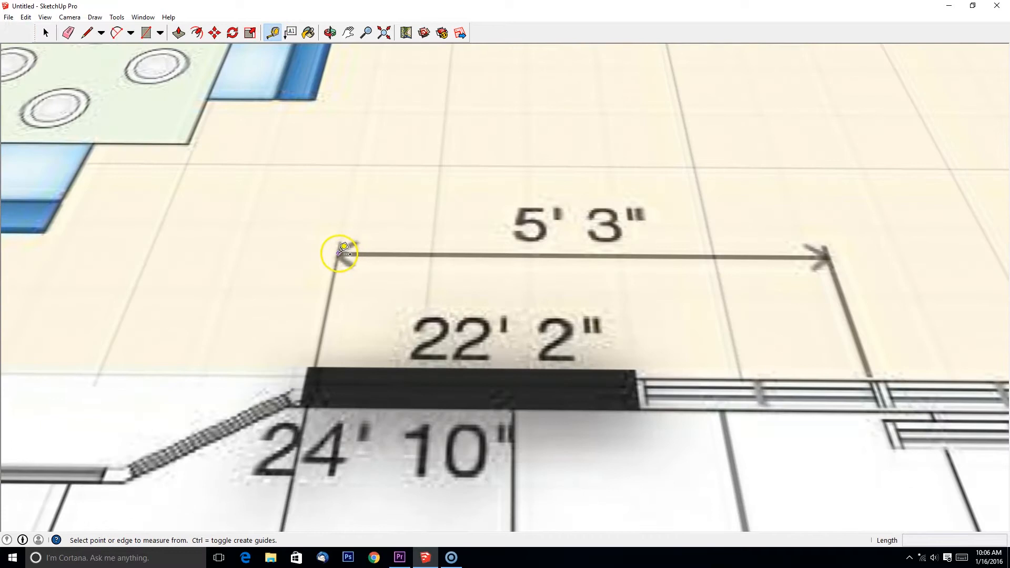
pyautogui.click(338, 253)
pyautogui.click(829, 257)
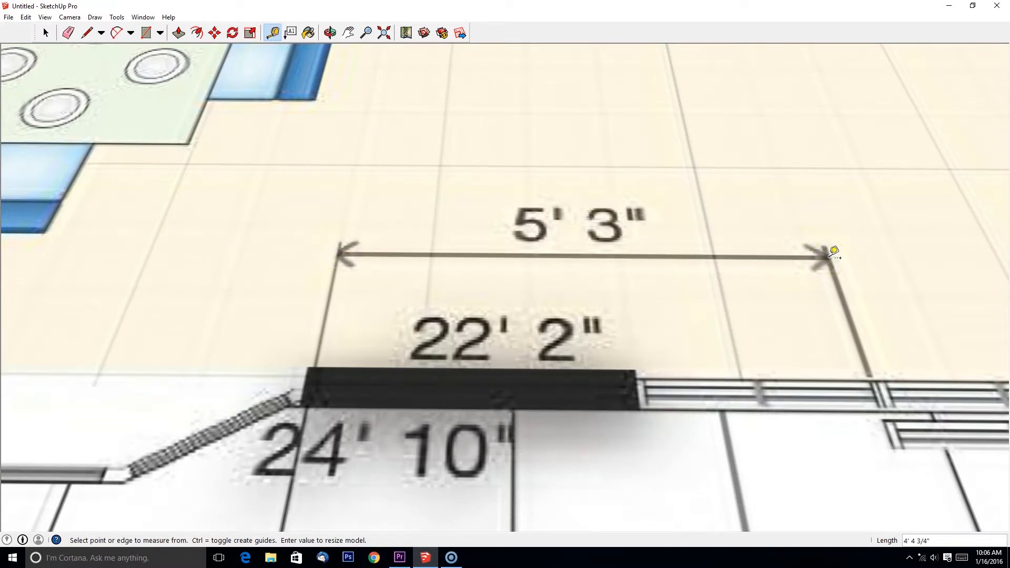
pyautogui.press('Return')
pyautogui.click(518, 318)
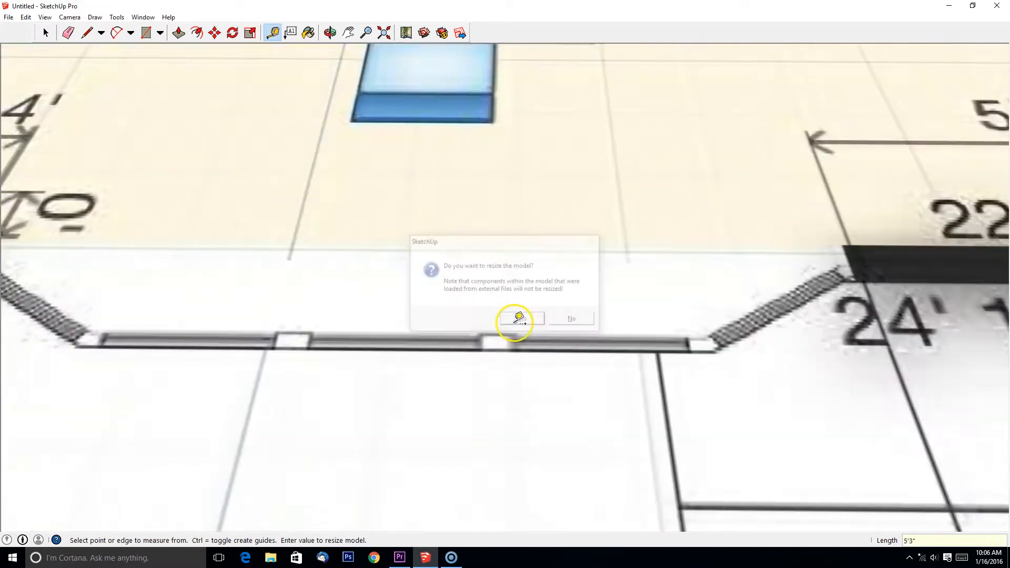
# - Measure the 5' 3" dimension line again to check the plan's scale
pyautogui.scroll(-4, 517, 315)
pyautogui.scroll(2, 572, 261)
pyautogui.click(461, 263)
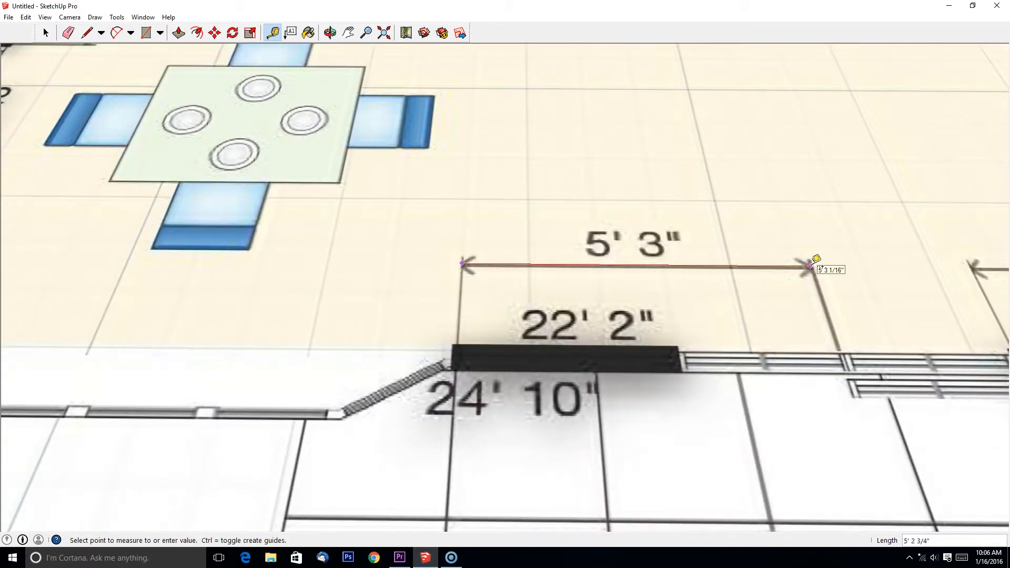
pyautogui.click(810, 267)
# - Switch the camera to the standard top view with parallel projection
pyautogui.scroll(-5, 661, 233)
pyautogui.click(69, 17)
pyautogui.moveTo(55, 54)
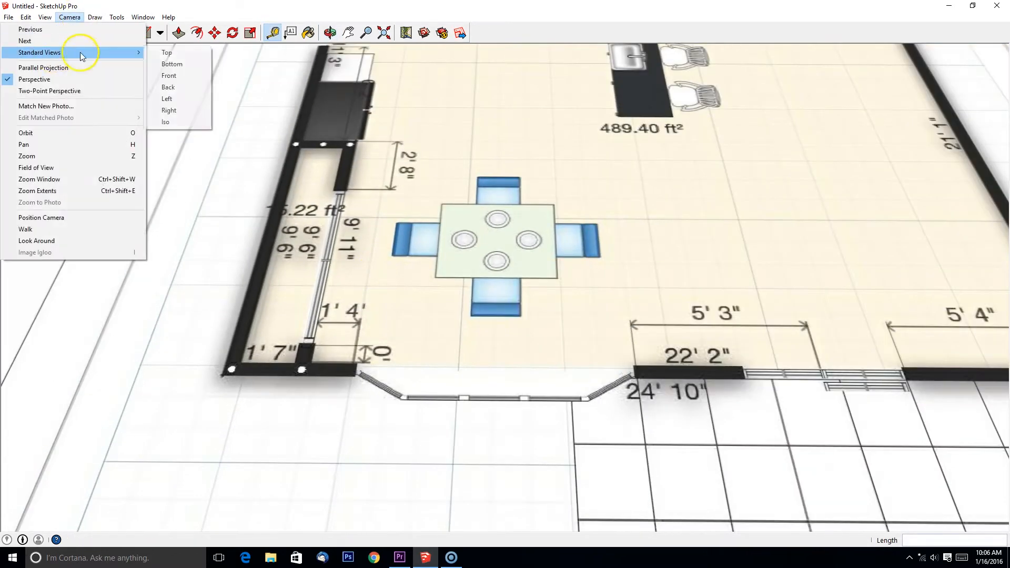
pyautogui.click(167, 52)
pyautogui.click(69, 18)
pyautogui.click(43, 68)
pyautogui.scroll(-2, 375, 125)
pyautogui.keyDown('shift'); pyautogui.moveTo(375, 125); pyautogui.dragTo(396, 229, button='middle'); pyautogui.keyUp('shift')
# - Turn on the X-ray face style so faces are see-through over the floor plan image
pyautogui.click(45, 17)
pyautogui.moveTo(63, 153)
pyautogui.click(132, 153)
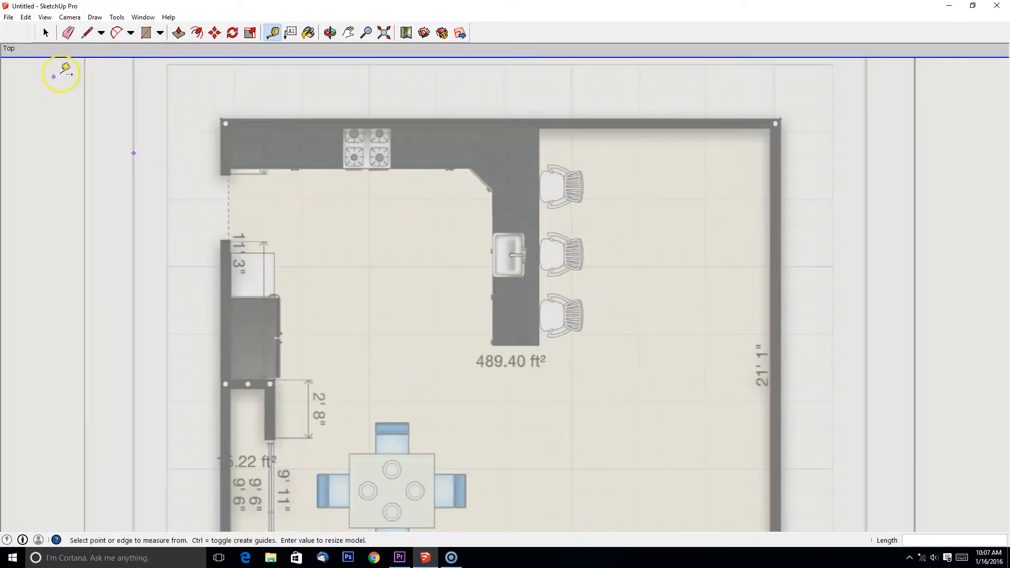
# - Draw a rectangle along the outer edge of the plan's exterior walls, from the upper-left to the lower-right corner
pyautogui.press('l')
pyautogui.press('r')
pyautogui.click(222, 119)
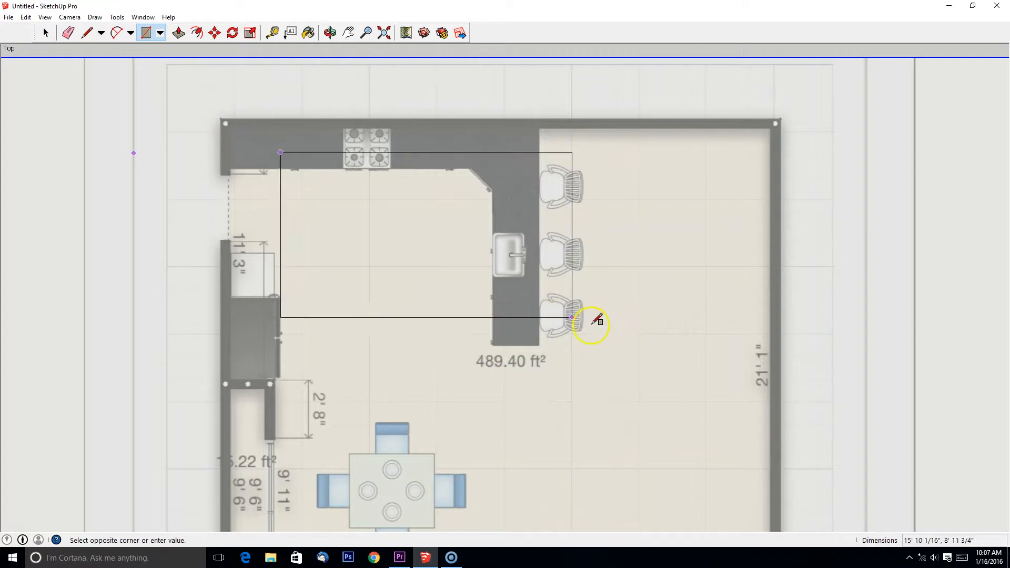
pyautogui.keyDown('shift'); pyautogui.moveTo(575, 309); pyautogui.dragTo(536, 105, button='middle'); pyautogui.keyUp('shift')
pyautogui.scroll(3, 579, 234)
pyautogui.click(583, 242)
# - Offset the exterior rectangle inward by 5" to form the wall thickness
pyautogui.scroll(-5, 584, 242)
pyautogui.scroll(4, 421, 200)
pyautogui.keyDown('shift'); pyautogui.moveTo(419, 201); pyautogui.dragTo(419, 225, button='middle'); pyautogui.keyUp('shift')
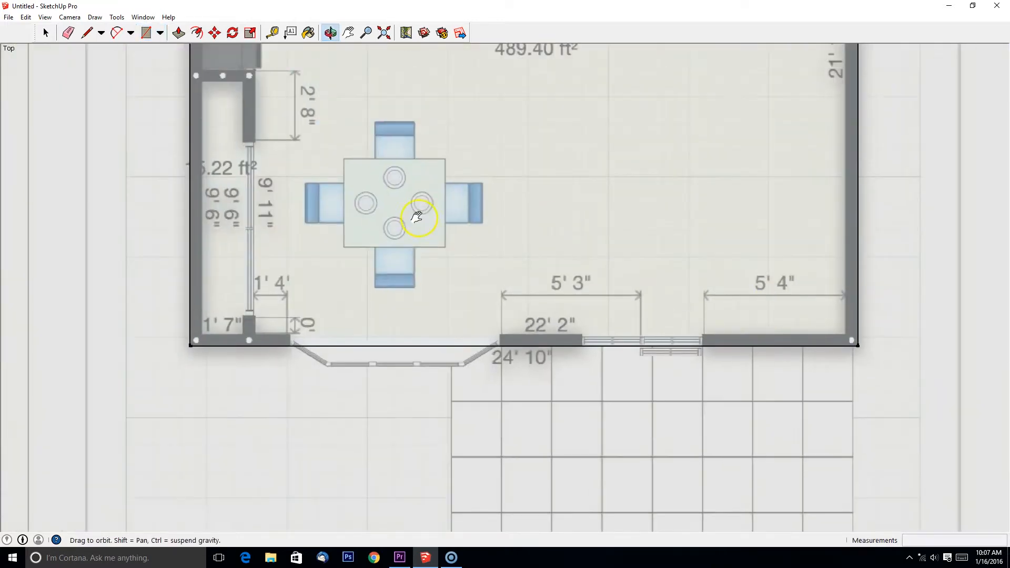
pyautogui.click(45, 33)
pyautogui.click(227, 87)
pyautogui.press('f')
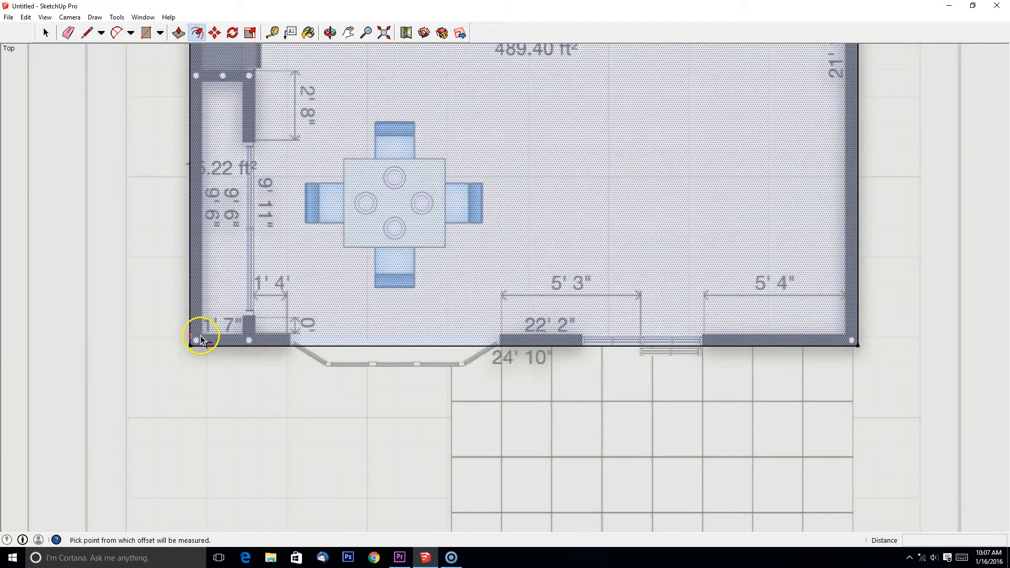
pyautogui.click(191, 347)
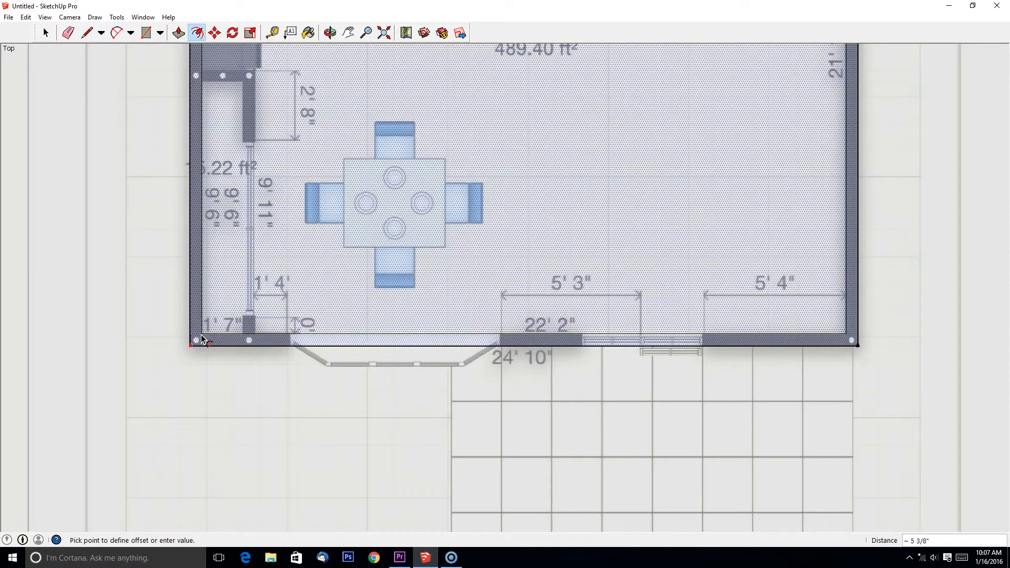
pyautogui.press('Return')
# - Draw a rectangle over the closet beside the left wall, from the wall's inner face to the closet's lower outer corner
pyautogui.scroll(-1, 213, 321)
pyautogui.keyDown('shift'); pyautogui.moveTo(315, 118); pyautogui.dragTo(326, 317, button='middle'); pyautogui.keyUp('shift')
pyautogui.keyDown('shift'); pyautogui.moveTo(351, 158); pyautogui.dragTo(306, 210, button='middle'); pyautogui.keyUp('shift')
pyautogui.scroll(4, 275, 333)
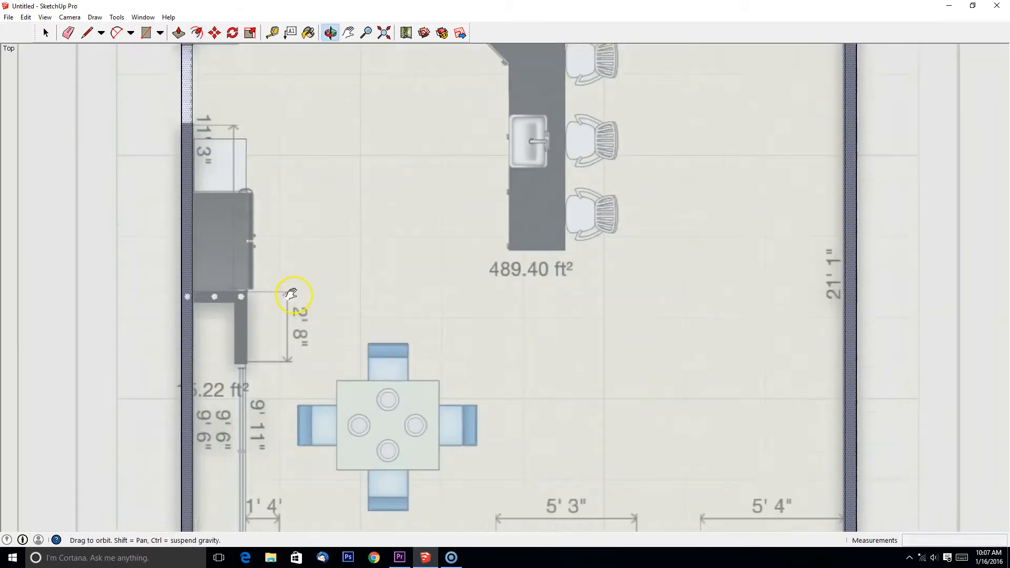
pyautogui.click(146, 33)
pyautogui.click(213, 121)
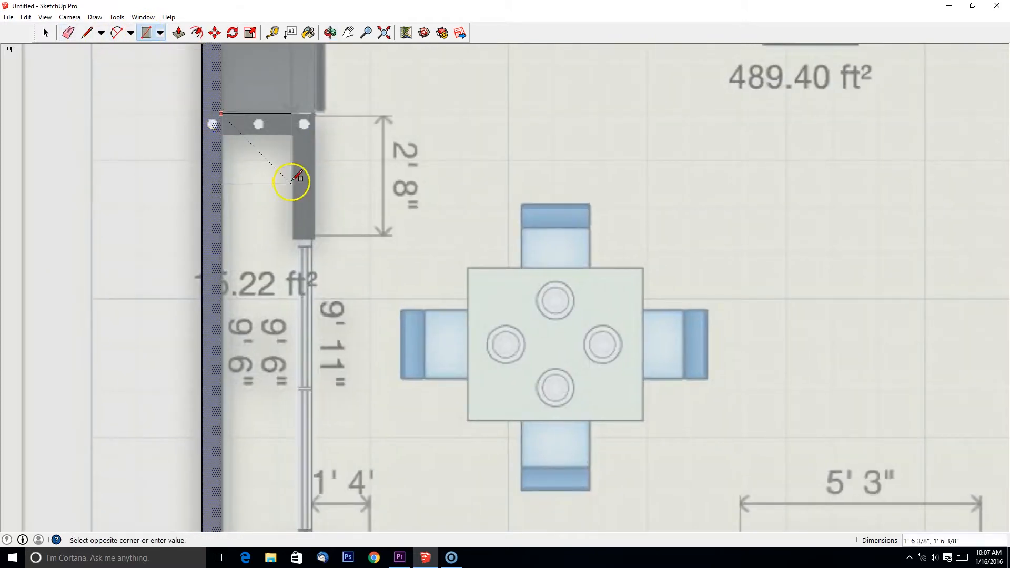
pyautogui.keyDown('shift'); pyautogui.moveTo(278, 181); pyautogui.dragTo(308, 14, button='middle'); pyautogui.keyUp('shift')
pyautogui.click(343, 404)
pyautogui.keyDown('shift'); pyautogui.moveTo(363, 168); pyautogui.dragTo(341, 300, button='middle'); pyautogui.keyUp('shift')
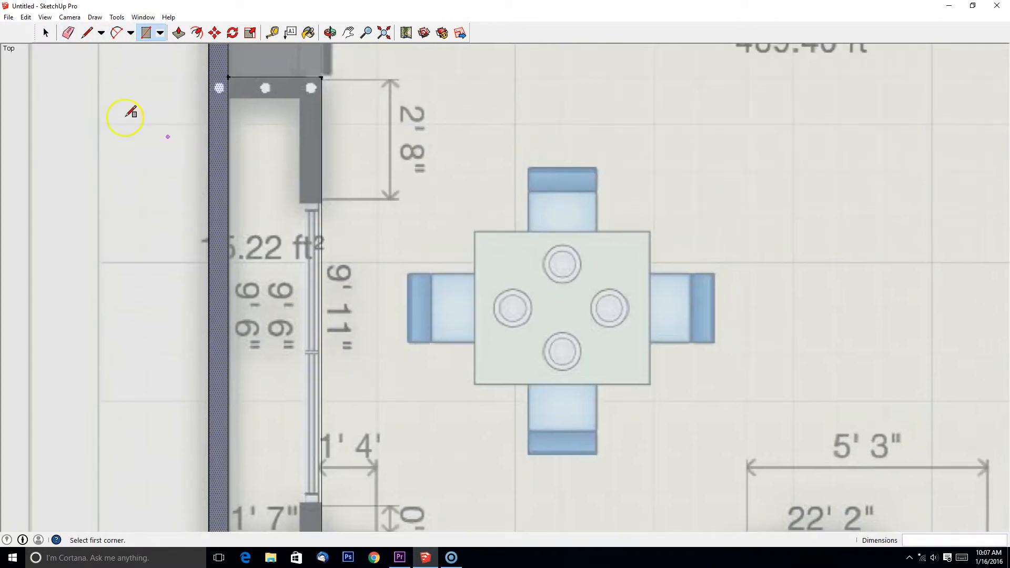
# - Offset the closet rectangle inward to the inner face of the closet walls on the plan
pyautogui.click(287, 155)
pyautogui.click(45, 33)
pyautogui.click(196, 33)
pyautogui.click(321, 77)
pyautogui.click(300, 101)
# - Erase the surplus offset lines inside the closet, keeping the inner line of its long right wall
pyautogui.moveTo(299, 104)
pyautogui.keyDown('shift'); pyautogui.mouseDown(button='middle')
pyautogui.moveTo(314, 131)
pyautogui.moveTo(266, 167)
pyautogui.moveTo(301, 187)
pyautogui.mouseUp(button='middle'); pyautogui.keyUp('shift')
pyautogui.press('e')
pyautogui.click(272, 166)
pyautogui.click(305, 98)
pyautogui.keyDown('shift'); pyautogui.moveTo(296, 444); pyautogui.dragTo(316, 354, button='middle'); pyautogui.keyUp('shift')
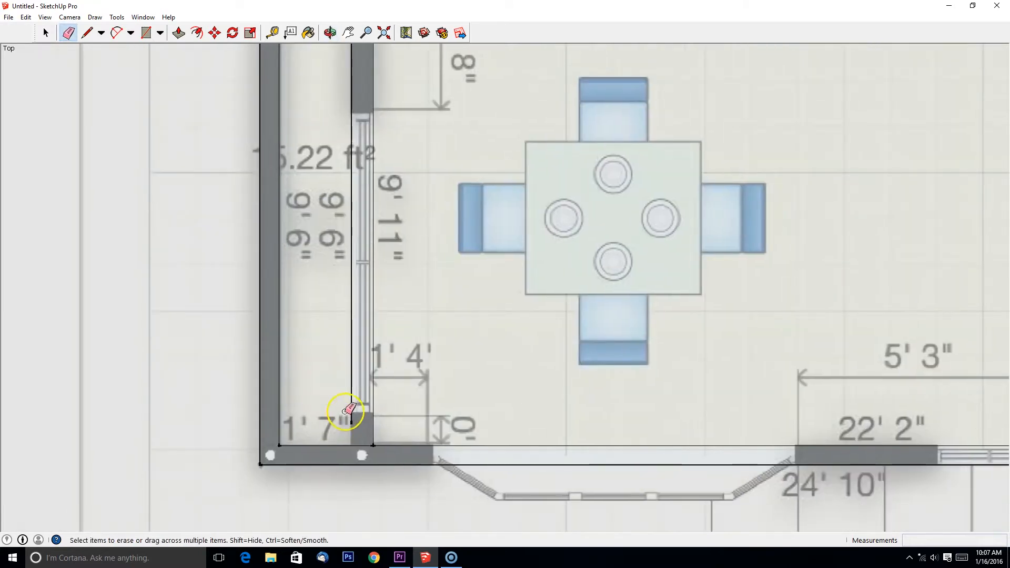
# - Draw lines joining the closet's inner wall line to the left exterior wall at its upper end and the bottom wall at its lower end
pyautogui.keyDown('shift'); pyautogui.moveTo(350, 295); pyautogui.dragTo(336, 429, button='middle'); pyautogui.keyUp('shift')
pyautogui.press('l')
pyautogui.click(352, 144)
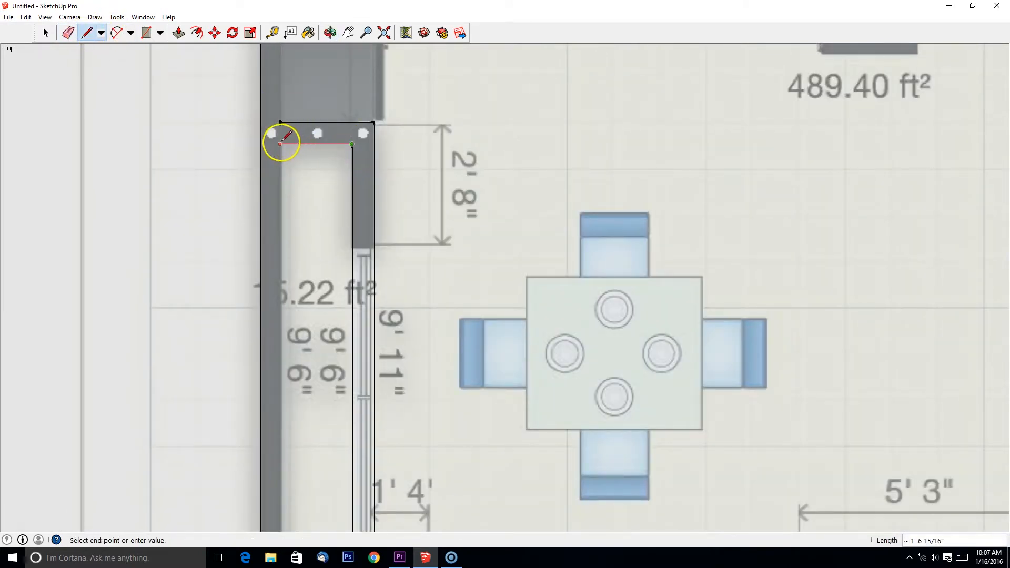
pyautogui.click(280, 144)
pyautogui.keyDown('shift'); pyautogui.moveTo(347, 502); pyautogui.dragTo(359, 312, button='middle'); pyautogui.keyUp('shift')
pyautogui.press('Escape')
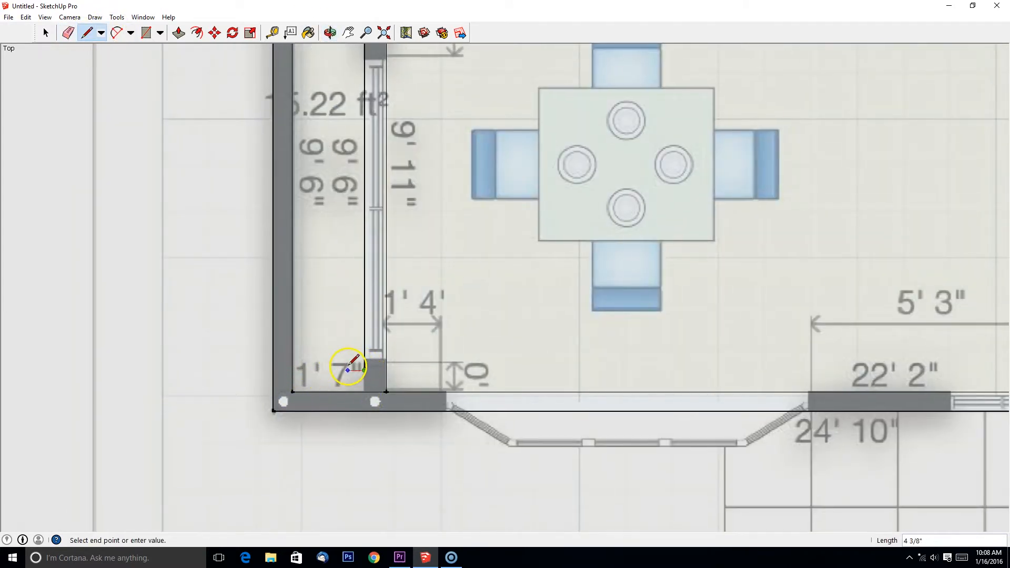
pyautogui.click(365, 370)
pyautogui.click(365, 392)
# - Examine the traced wall lines against the whole floor plan, including the bottom and right walls
pyautogui.keyDown('shift'); pyautogui.moveTo(384, 330); pyautogui.dragTo(372, 398, button='middle'); pyautogui.keyUp('shift')
pyautogui.scroll(-1, 372, 398)
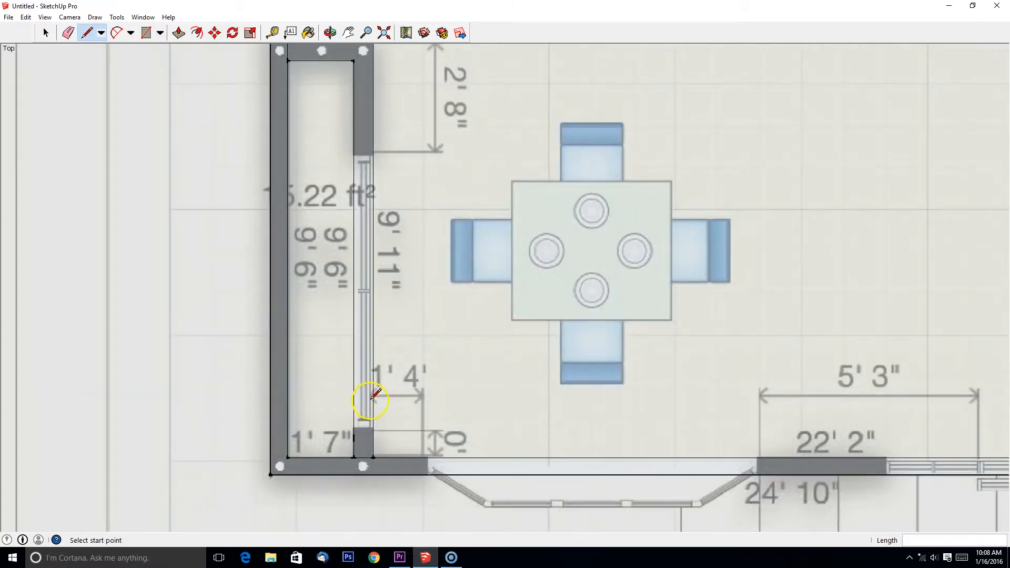
pyautogui.keyDown('shift'); pyautogui.moveTo(406, 260); pyautogui.dragTo(376, 277, button='middle'); pyautogui.keyUp('shift')
pyautogui.keyDown('shift'); pyautogui.moveTo(540, 282); pyautogui.dragTo(417, 279, button='middle'); pyautogui.keyUp('shift')
pyautogui.scroll(-1, 417, 279)
pyautogui.keyDown('shift'); pyautogui.moveTo(571, 350); pyautogui.dragTo(346, 267, button='middle'); pyautogui.keyUp('shift')
pyautogui.keyDown('shift'); pyautogui.moveTo(521, 245); pyautogui.dragTo(537, 452, button='middle'); pyautogui.keyUp('shift')
pyautogui.scroll(-3, 537, 452)
pyautogui.keyDown('shift'); pyautogui.moveTo(432, 214); pyautogui.dragTo(475, 239, button='middle'); pyautogui.keyUp('shift')
pyautogui.scroll(-3, 604, 298)
pyautogui.keyDown('shift'); pyautogui.moveTo(536, 469); pyautogui.dragTo(531, 448, button='middle'); pyautogui.keyUp('shift')
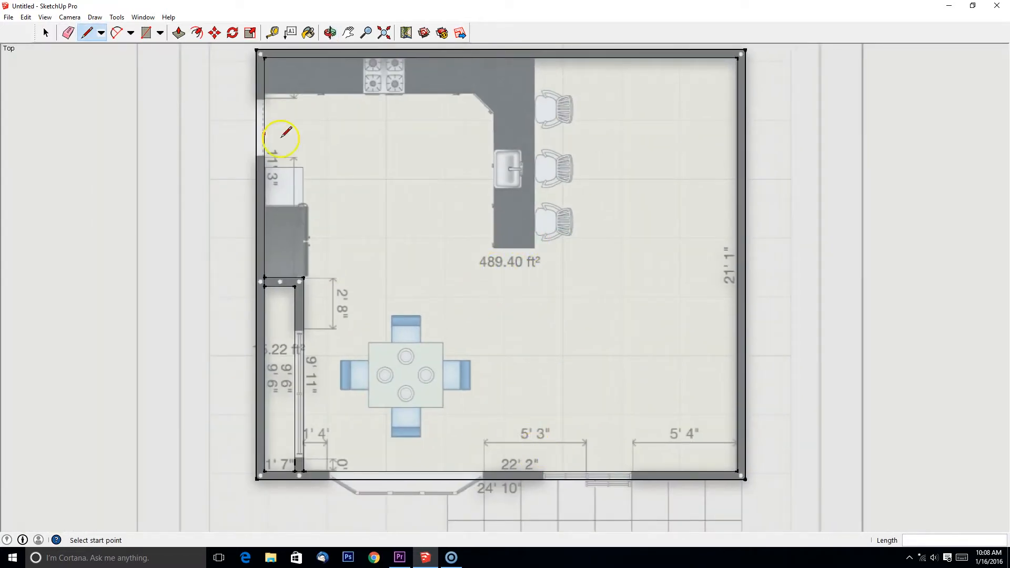
# - Draw lines across the left exterior wall at the lower and upper edges of the door opening
pyautogui.keyDown('shift'); pyautogui.moveTo(279, 164); pyautogui.dragTo(406, 231, button='middle'); pyautogui.keyUp('shift')
pyautogui.scroll(2, 407, 231)
pyautogui.keyDown('shift'); pyautogui.moveTo(485, 253); pyautogui.dragTo(337, 203, button='middle'); pyautogui.keyUp('shift')
pyautogui.scroll(3, 376, 245)
pyautogui.keyDown('shift'); pyautogui.moveTo(267, 190); pyautogui.dragTo(385, 364, button='middle'); pyautogui.keyUp('shift')
pyautogui.scroll(2, 318, 317)
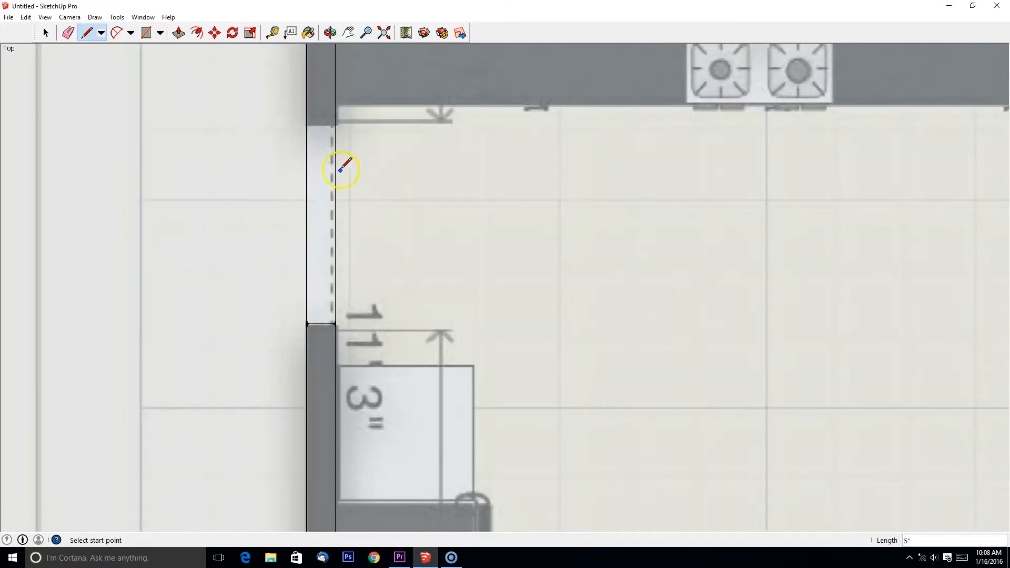
pyautogui.click(335, 324)
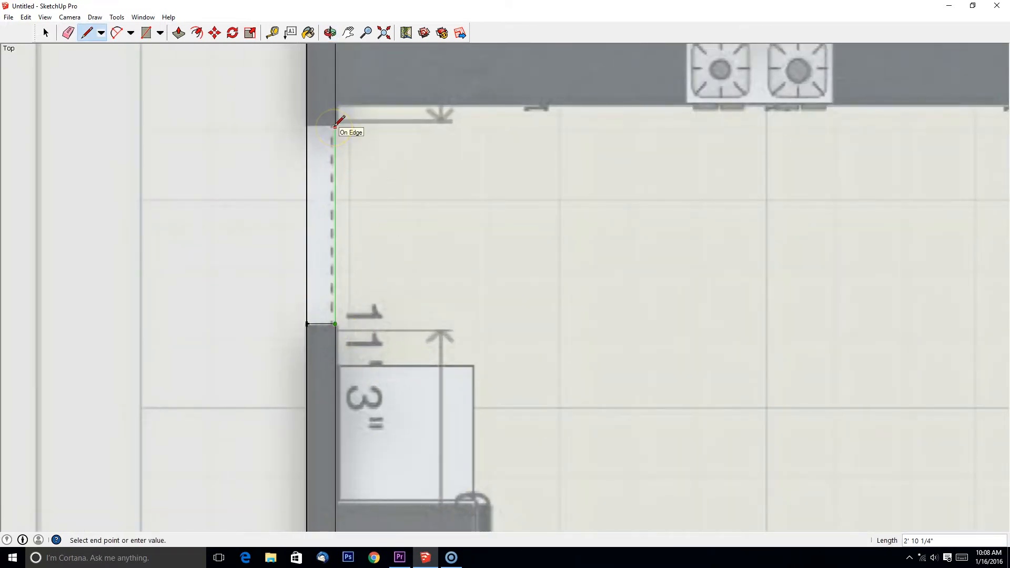
pyautogui.click(306, 116)
pyautogui.scroll(-4, 399, 162)
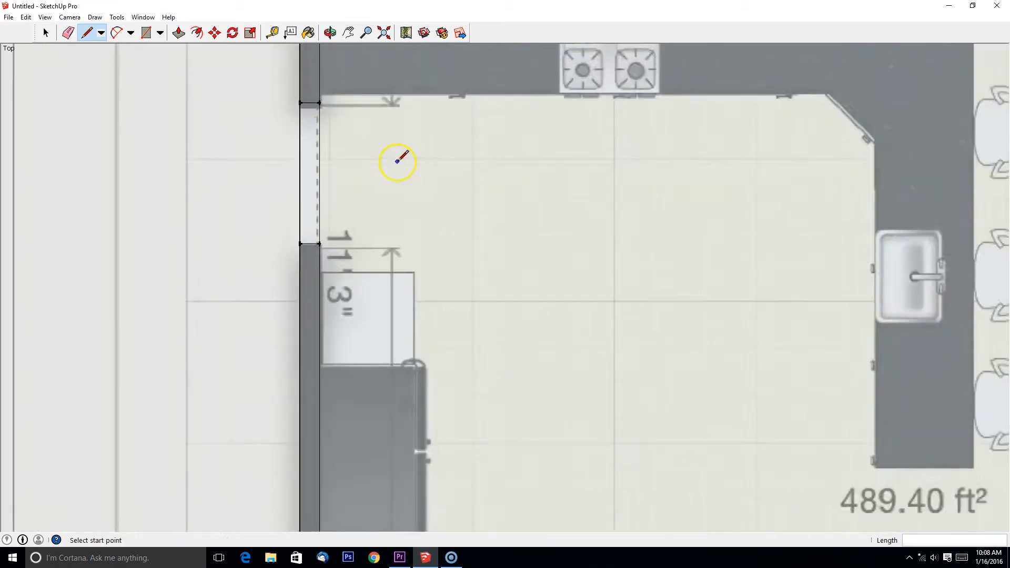
# - Draw the bay window's long front line along its outer face below the bottom wall
pyautogui.keyDown('shift'); pyautogui.moveTo(492, 337); pyautogui.dragTo(453, 257, button='middle'); pyautogui.keyUp('shift')
pyautogui.keyDown('shift'); pyautogui.moveTo(490, 389); pyautogui.dragTo(459, 100, button='middle'); pyautogui.keyUp('shift')
pyautogui.scroll(3, 447, 334)
pyautogui.scroll(4, 447, 333)
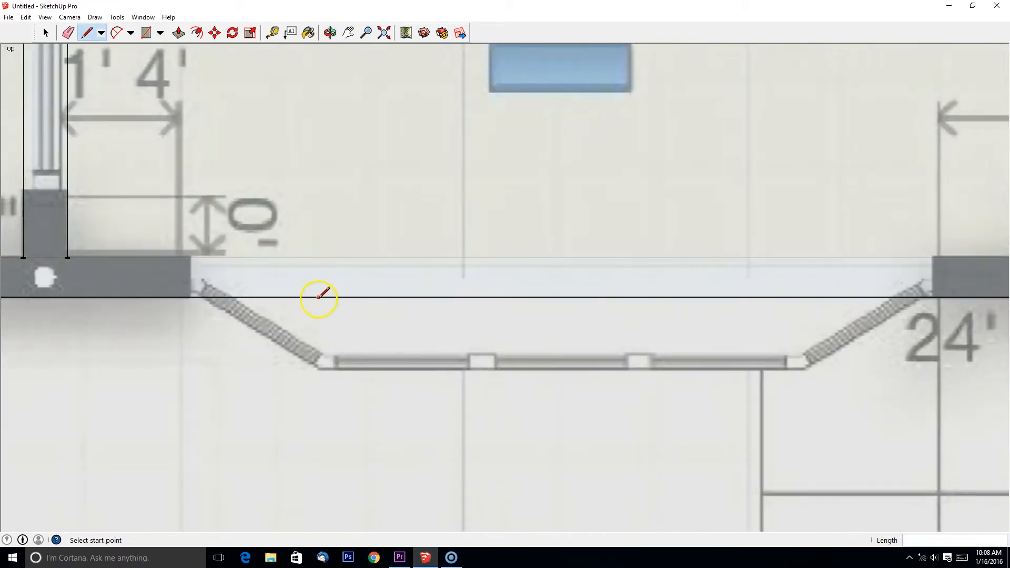
pyautogui.scroll(-1, 344, 298)
pyautogui.keyDown('shift'); pyautogui.moveTo(344, 298); pyautogui.dragTo(377, 243, button='middle'); pyautogui.keyUp('shift')
pyautogui.scroll(-2, 363, 295)
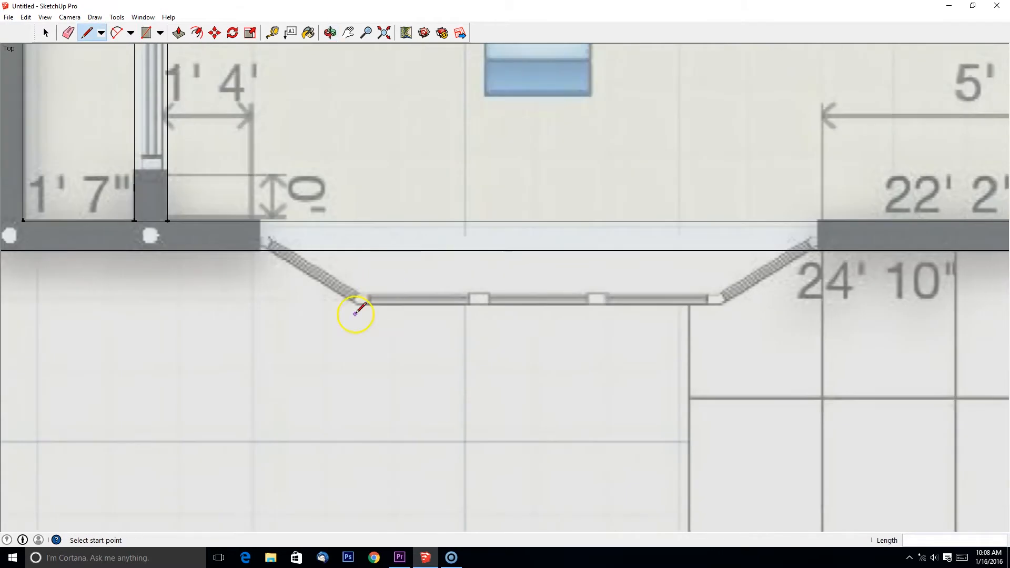
pyautogui.click(262, 250)
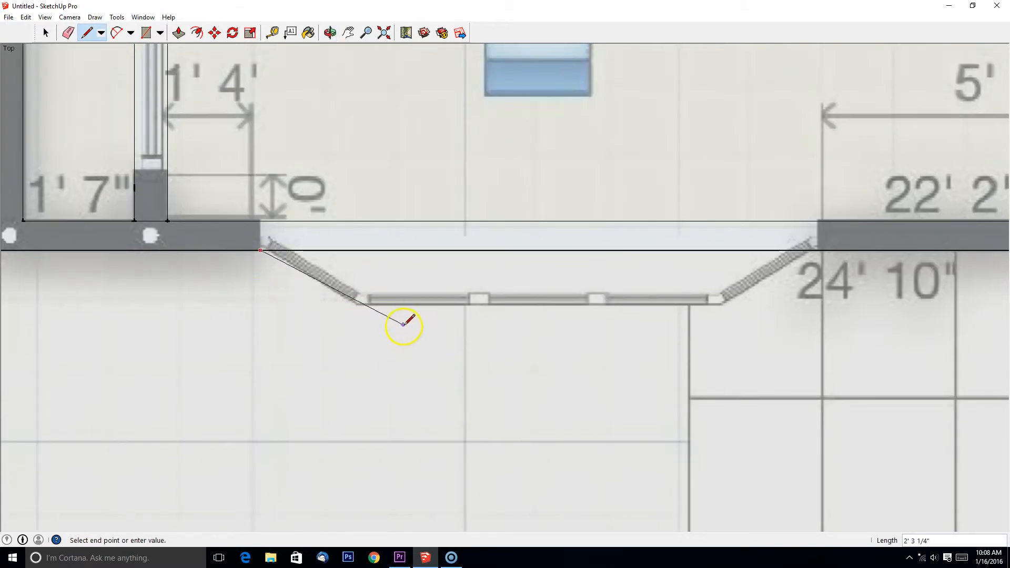
pyautogui.click(355, 304)
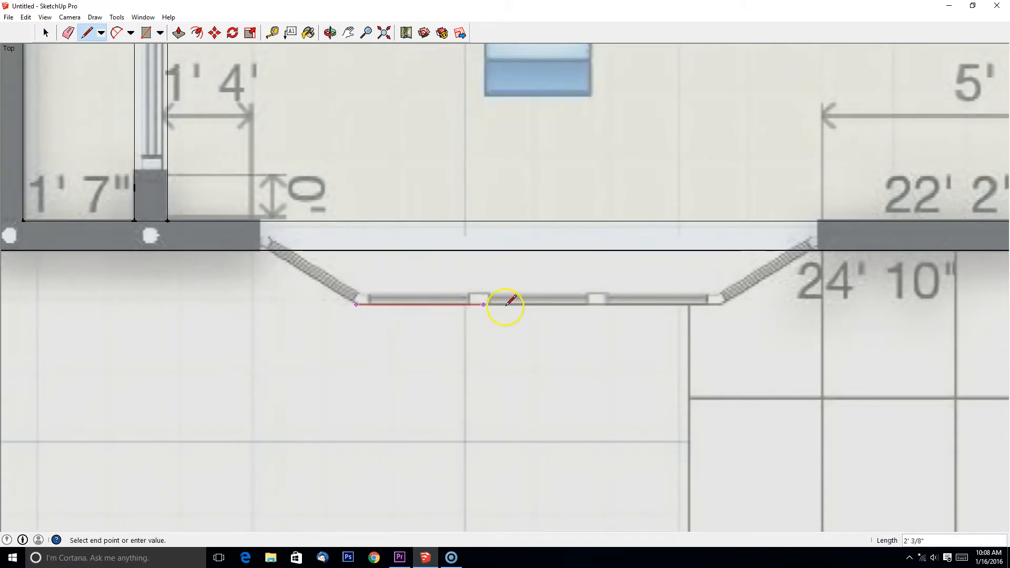
pyautogui.click(723, 304)
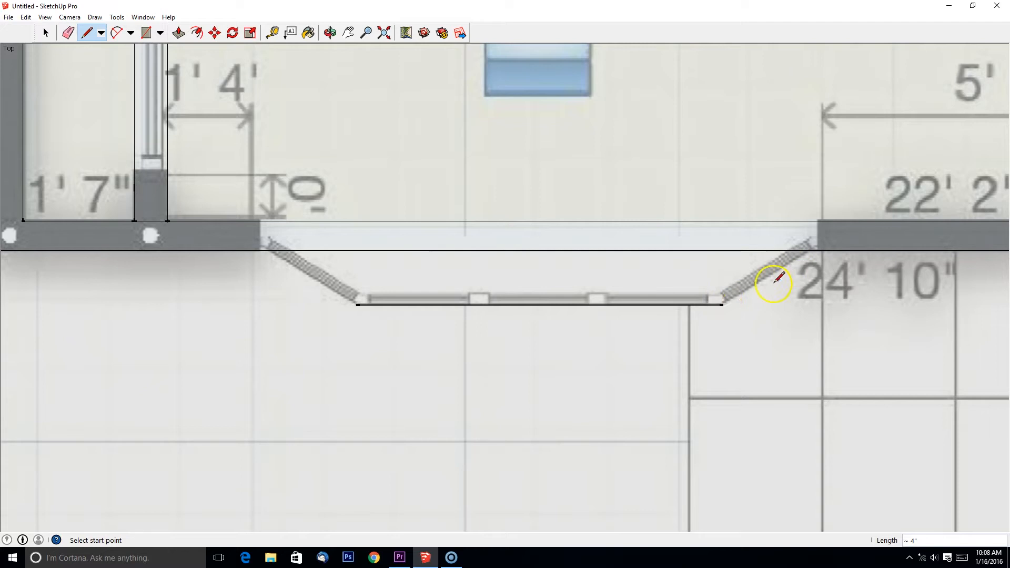
# - Draw the bay window's two slanted outer lines from the front line's ends to the exterior wall line
pyautogui.click(813, 250)
pyautogui.click(357, 305)
pyautogui.click(269, 250)
# - Draw lines across the bottom wall at both ends of the bay window and erase the exterior wall line between them
pyautogui.scroll(-2, 489, 299)
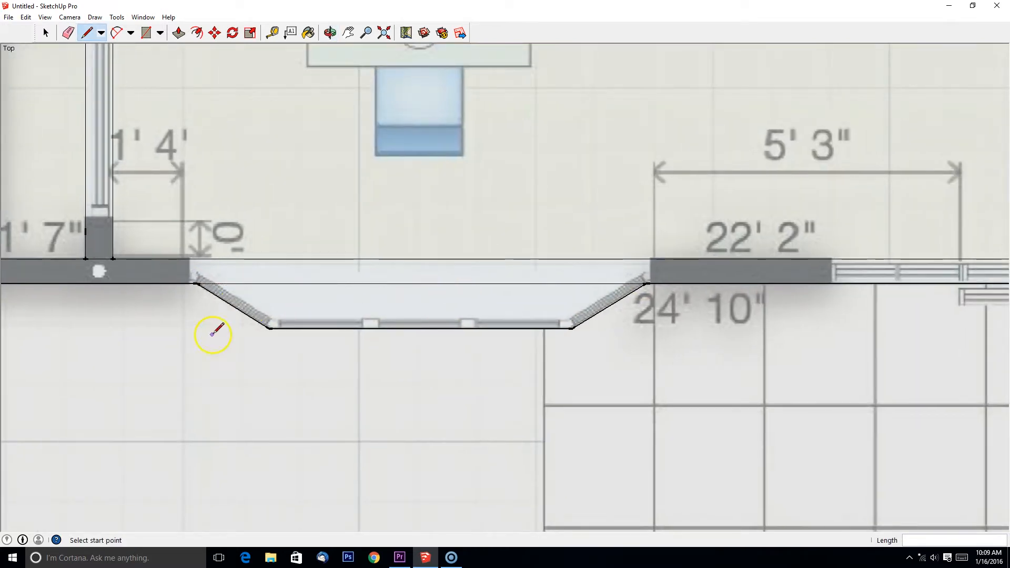
pyautogui.click(646, 284)
pyautogui.click(646, 258)
pyautogui.moveTo(364, 313)
pyautogui.keyDown('shift'); pyautogui.mouseDown(button='middle')
pyautogui.moveTo(395, 310)
pyautogui.moveTo(400, 289)
pyautogui.mouseUp(button='middle'); pyautogui.keyUp('shift')
pyautogui.press('e')
pyautogui.click(409, 281)
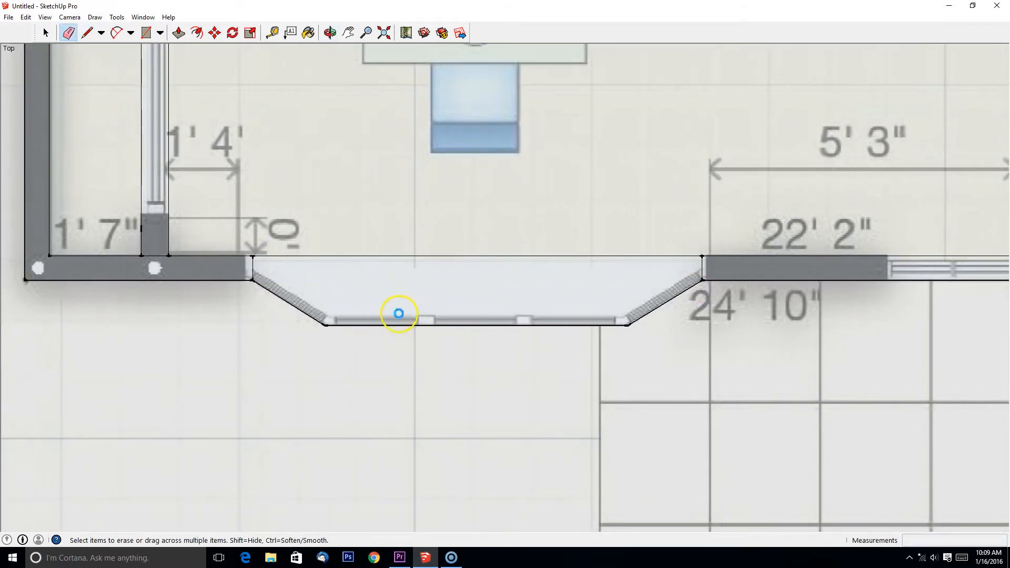
# - Offset the bay window face's outline inward by 5"
pyautogui.click(45, 32)
pyautogui.click(396, 304)
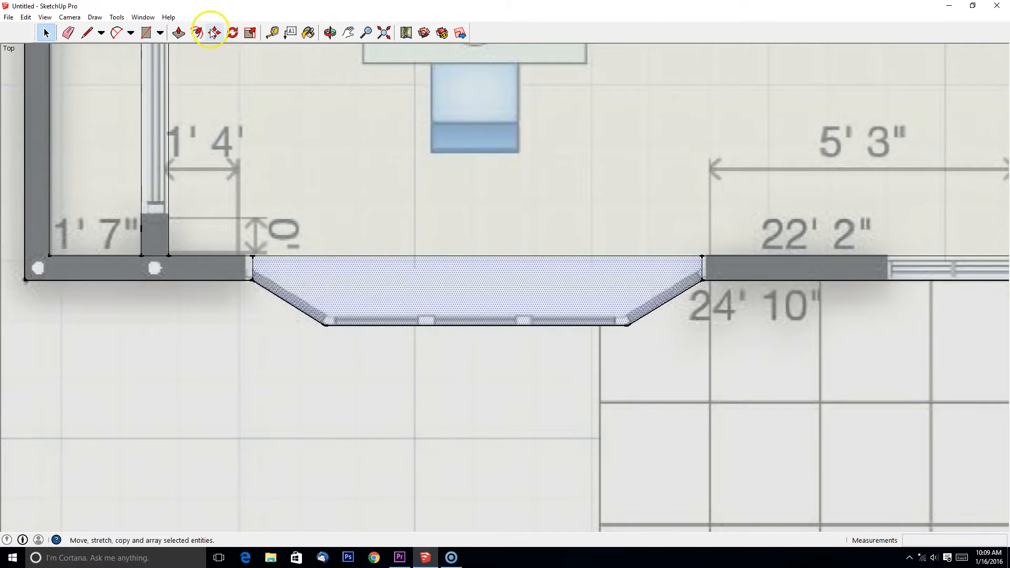
pyautogui.click(196, 33)
pyautogui.click(357, 289)
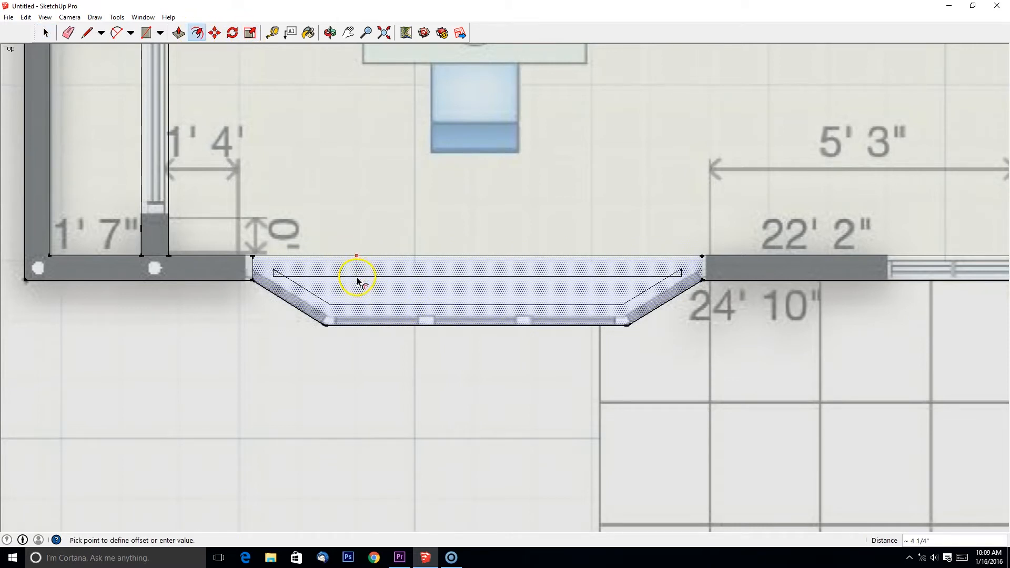
pyautogui.press('Return')
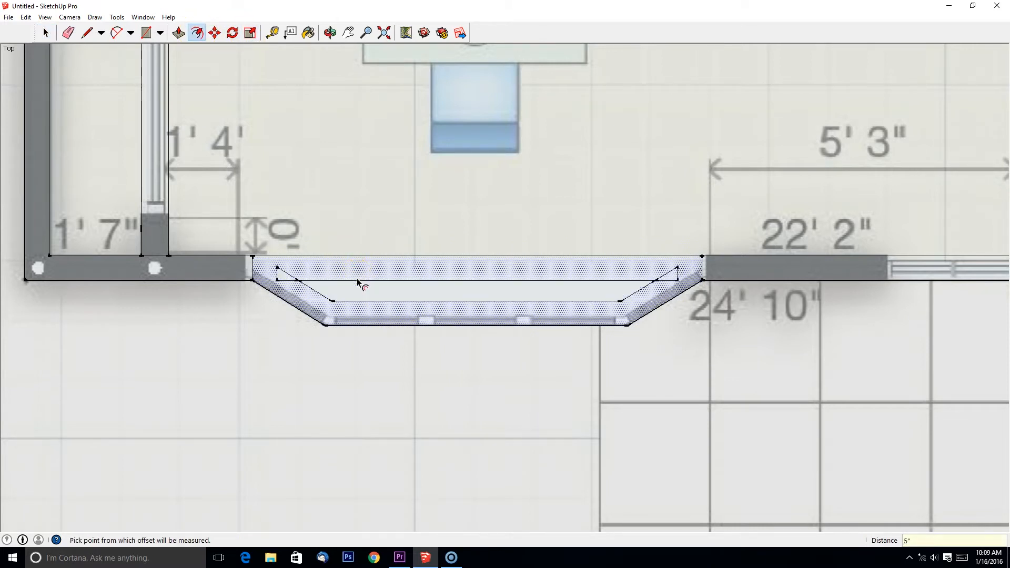
# - Erase the surplus offset lines in the bay and draw short lines joining its inner outline to the inner wall line
pyautogui.press('e')
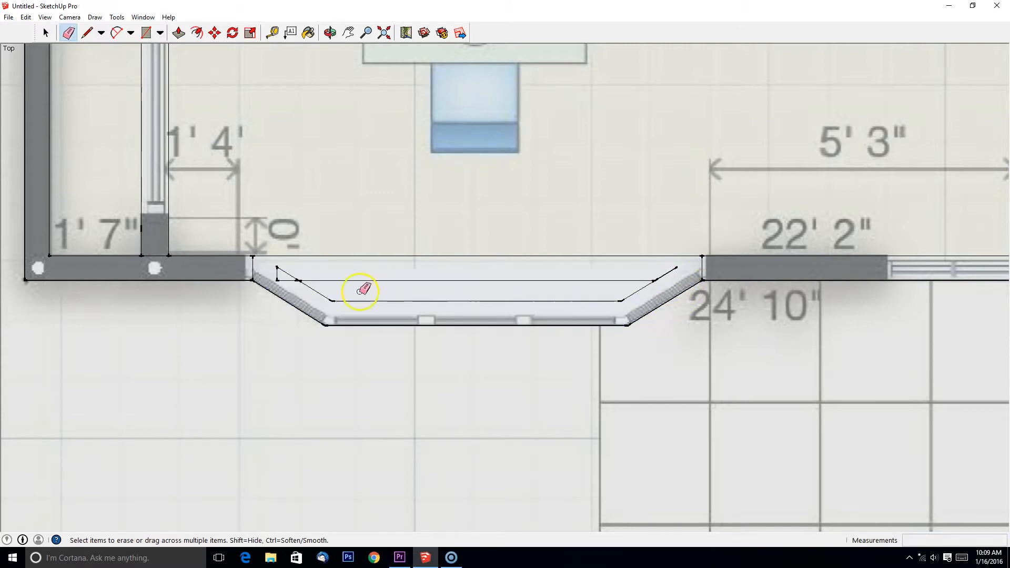
pyautogui.moveTo(260, 272); pyautogui.dragTo(487, 263)
pyautogui.click(86, 32)
pyautogui.click(277, 256)
pyautogui.click(678, 267)
pyautogui.click(678, 256)
pyautogui.keyDown('shift'); pyautogui.moveTo(608, 226); pyautogui.dragTo(653, 211, button='middle'); pyautogui.keyUp('shift')
# - Erase the inner wall line spanning the bay and the leftover lines crossing the wall at the bay's ends
pyautogui.press('e')
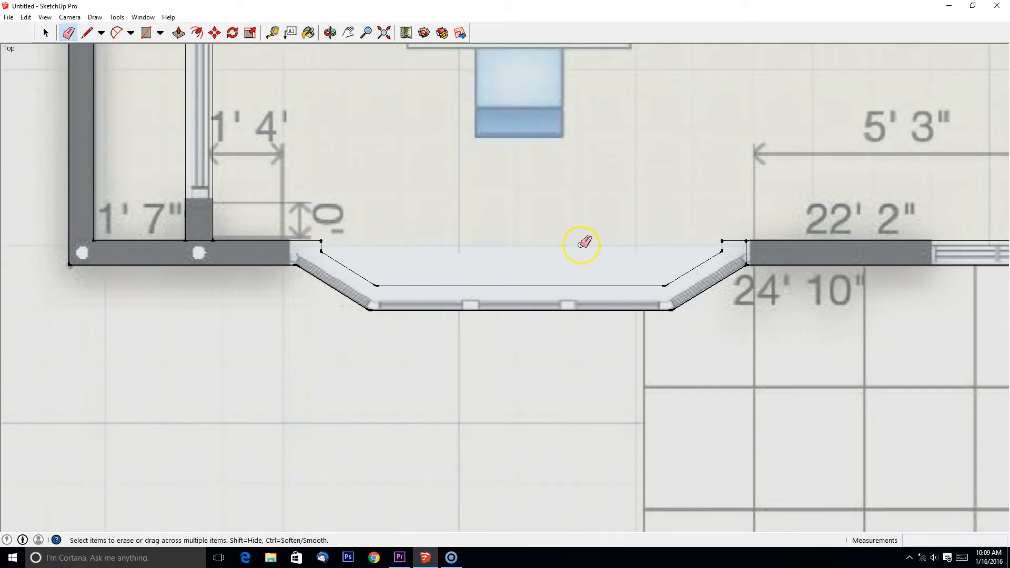
pyautogui.scroll(-1, 420, 290)
pyautogui.scroll(-3, 512, 273)
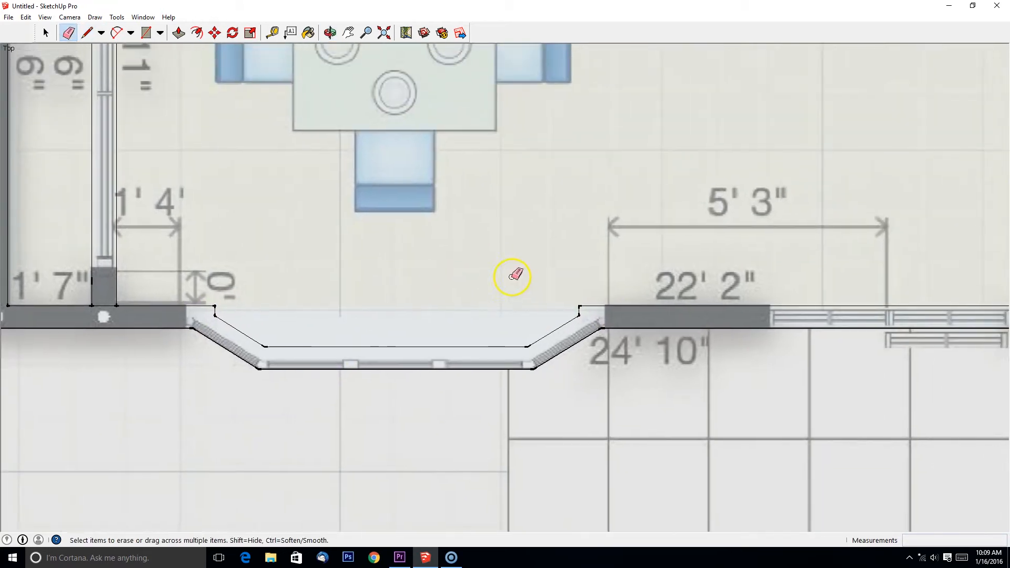
# - Draw lines across the bottom wall from the sliding door's left edge to mark a 6' wide opening
pyautogui.keyDown('shift'); pyautogui.moveTo(329, 323); pyautogui.dragTo(515, 246, button='middle'); pyautogui.keyUp('shift')
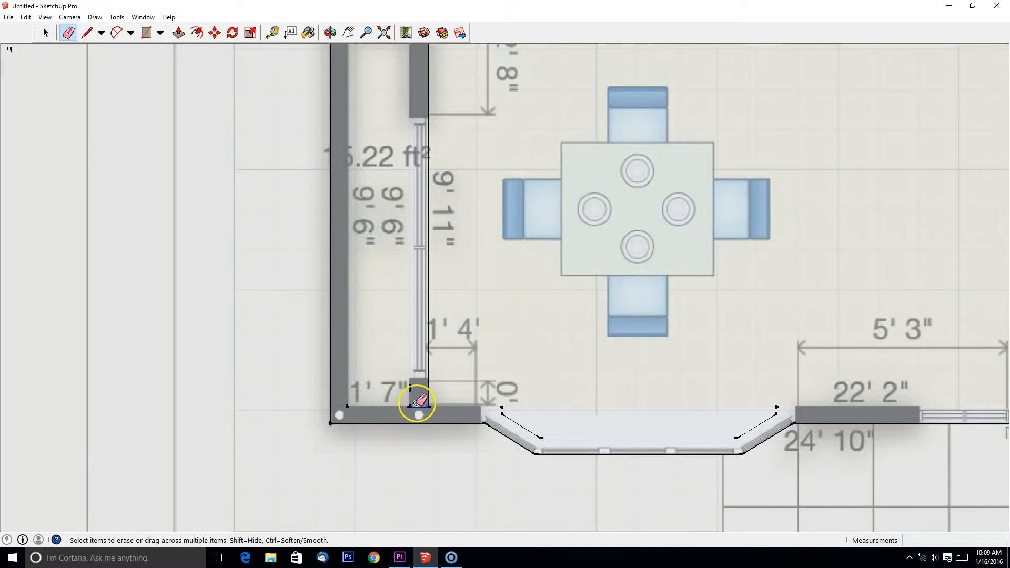
pyautogui.keyDown('shift'); pyautogui.moveTo(487, 159); pyautogui.dragTo(445, 354, button='middle'); pyautogui.keyUp('shift')
pyautogui.scroll(-2, 304, 213)
pyautogui.scroll(1, 412, 199)
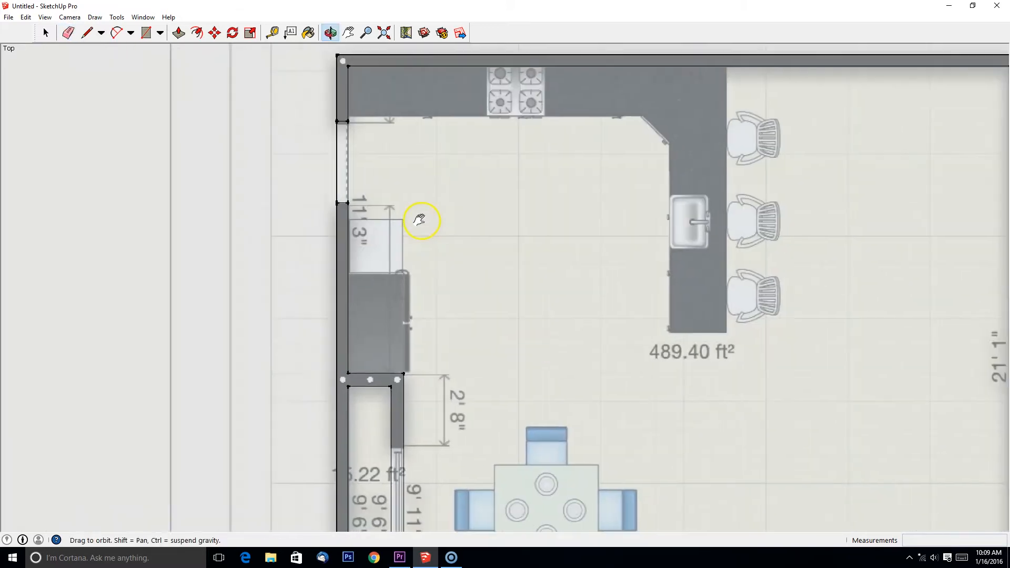
pyautogui.scroll(-1, 473, 237)
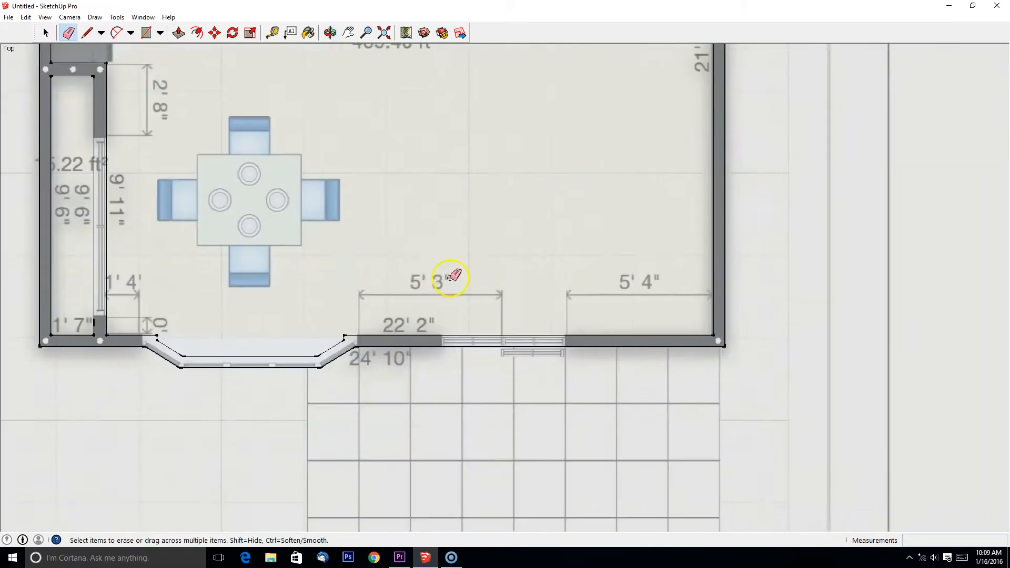
pyautogui.scroll(3, 428, 281)
pyautogui.press('l')
pyautogui.scroll(3, 474, 221)
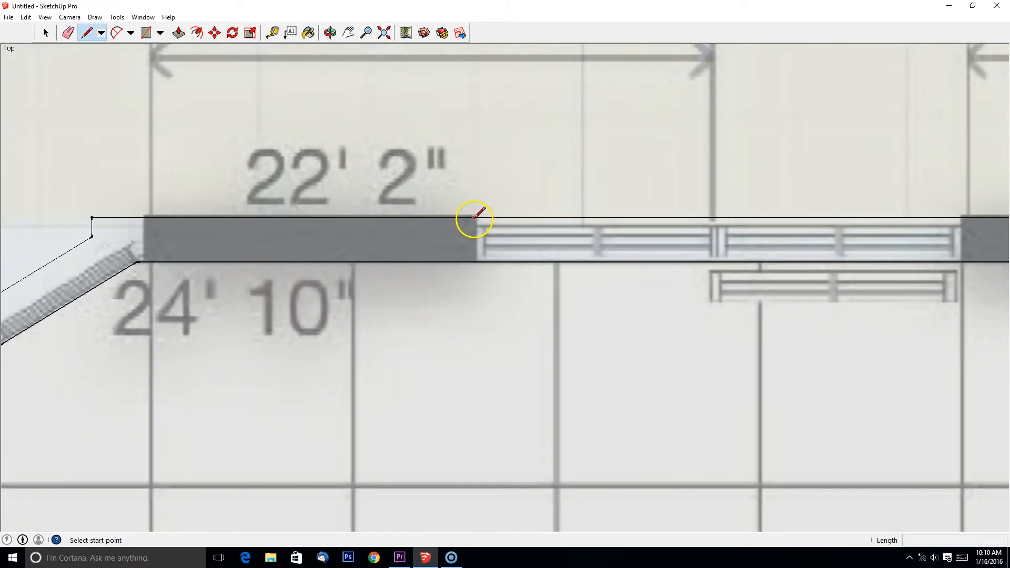
pyautogui.click(474, 216)
pyautogui.keyDown('shift'); pyautogui.moveTo(952, 216); pyautogui.dragTo(662, 206, button='middle'); pyautogui.keyUp('shift')
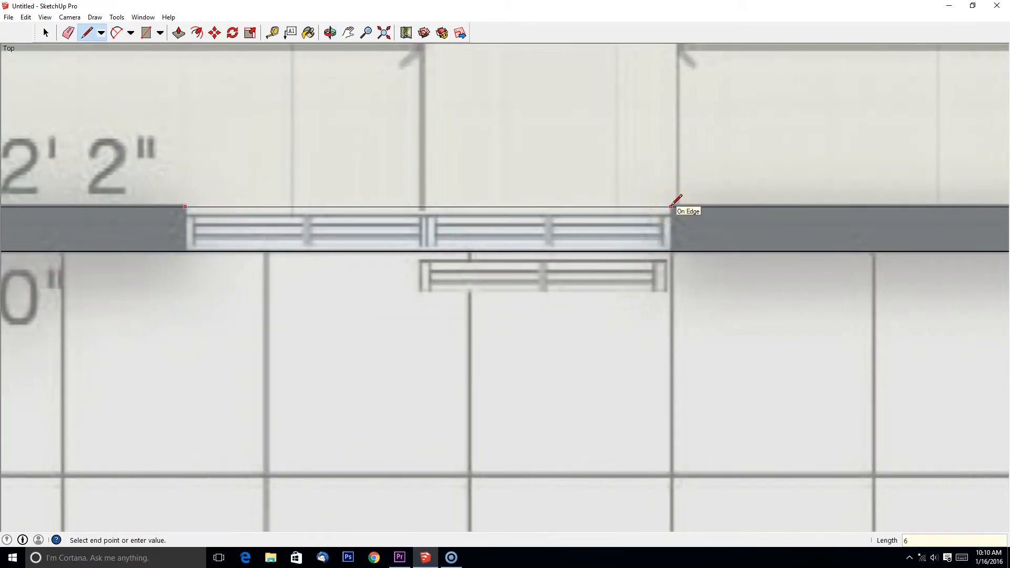
pyautogui.scroll(-5, 676, 201)
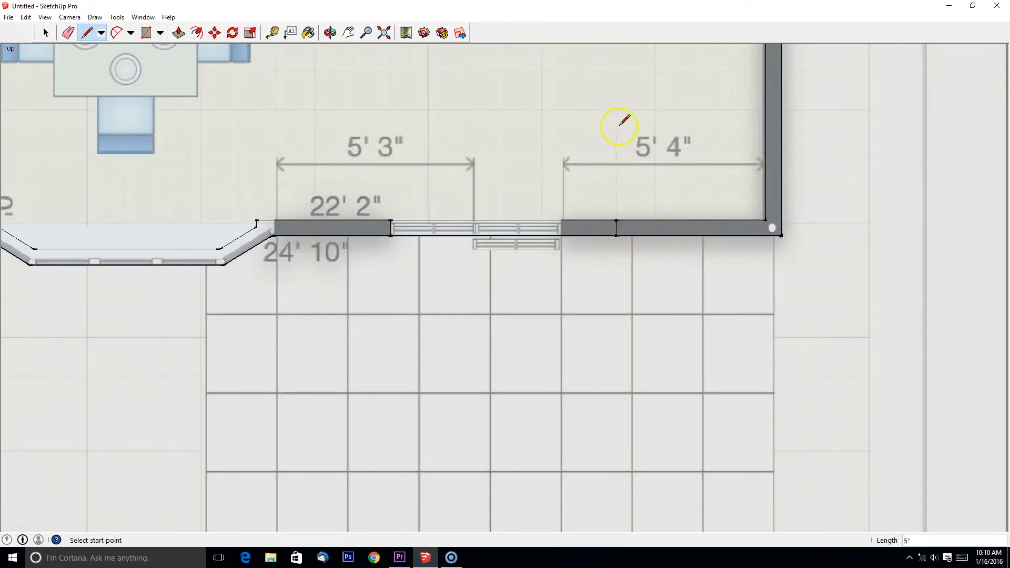
# - Switch the camera to perspective and Push/Pull the traced wall faces by -9' to raise them
pyautogui.scroll(-5, 494, 235)
pyautogui.click(69, 17)
pyautogui.click(63, 67)
pyautogui.moveTo(435, 289); pyautogui.dragTo(315, 232, button='middle')
pyautogui.click(178, 33)
pyautogui.moveTo(338, 162); pyautogui.dragTo(342, 125)
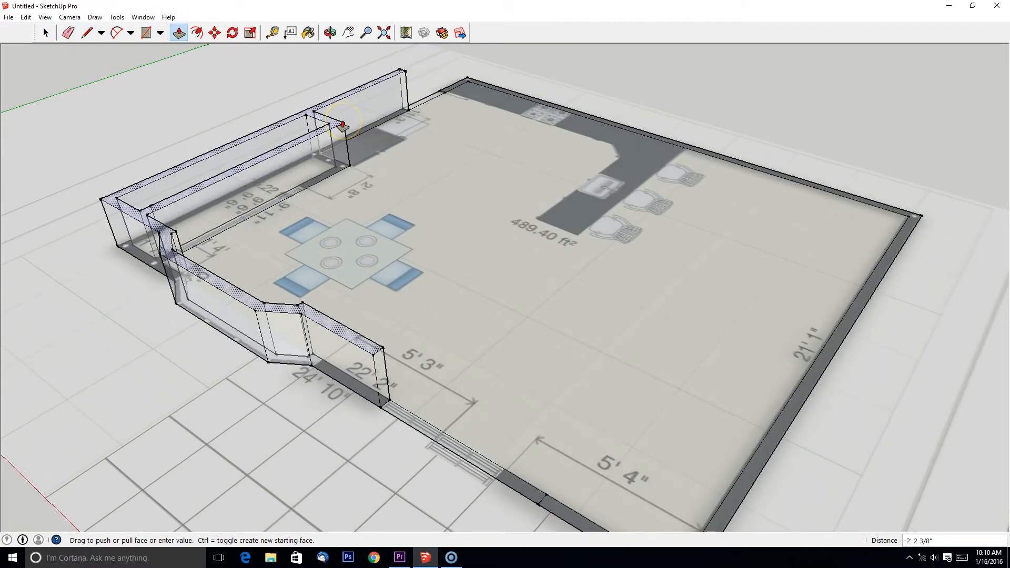
pyautogui.moveTo(342, 125); pyautogui.dragTo(419, 178, button='middle')
pyautogui.click(419, 178)
pyautogui.click(408, 138)
pyautogui.write("-9'")
pyautogui.press('Return')
# - Push/Pull the remaining flat wall sections up to the height of the raised walls
pyautogui.moveTo(406, 142); pyautogui.dragTo(435, 388, button='middle')
pyautogui.moveTo(439, 139); pyautogui.dragTo(495, 374, button='middle')
pyautogui.moveTo(495, 373); pyautogui.dragTo(527, 194)
pyautogui.moveTo(527, 194); pyautogui.dragTo(521, 236, button='middle')
# - Turn off the X-ray face style
pyautogui.click(69, 17)
pyautogui.moveTo(48, 156)
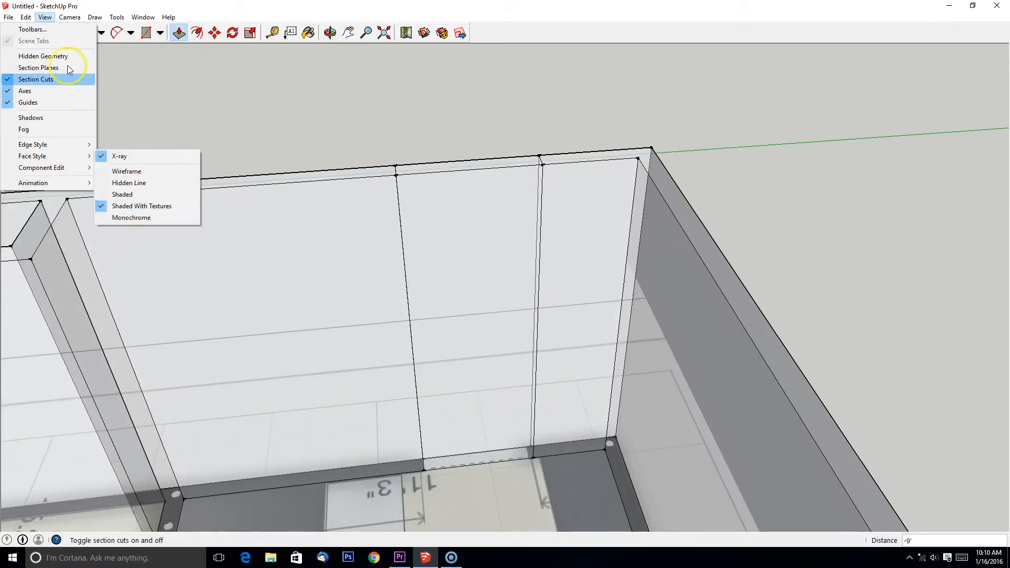
pyautogui.click(134, 157)
# - Draw a horizontal head line across the door section of the left wall and erase the vertical lines above it
pyautogui.scroll(-3, 144, 172)
pyautogui.moveTo(441, 232); pyautogui.dragTo(481, 247, button='middle')
pyautogui.press('space')
pyautogui.click(87, 32)
pyautogui.click(536, 341)
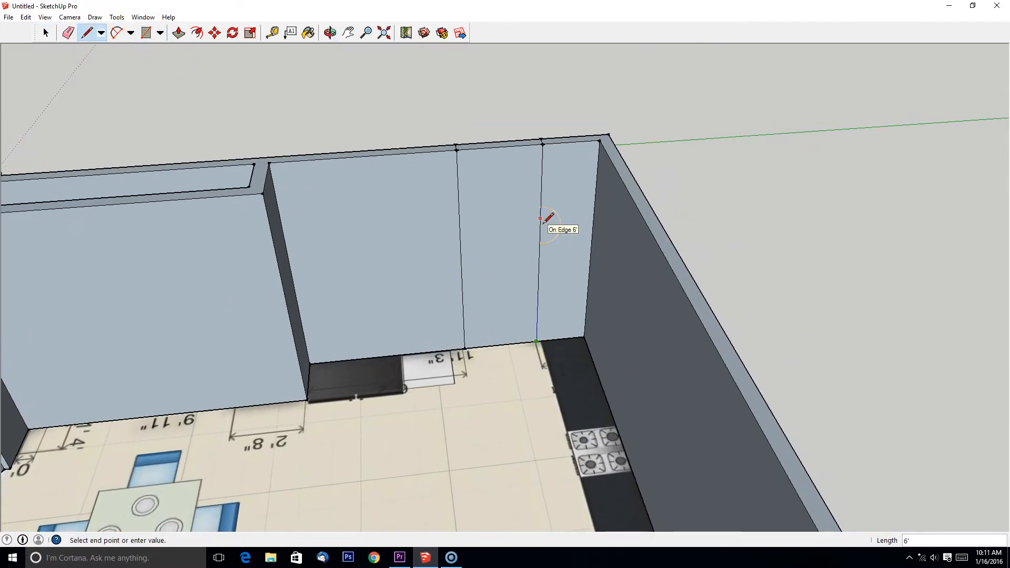
pyautogui.click(462, 199)
pyautogui.moveTo(462, 200); pyautogui.dragTo(480, 207, button='middle')
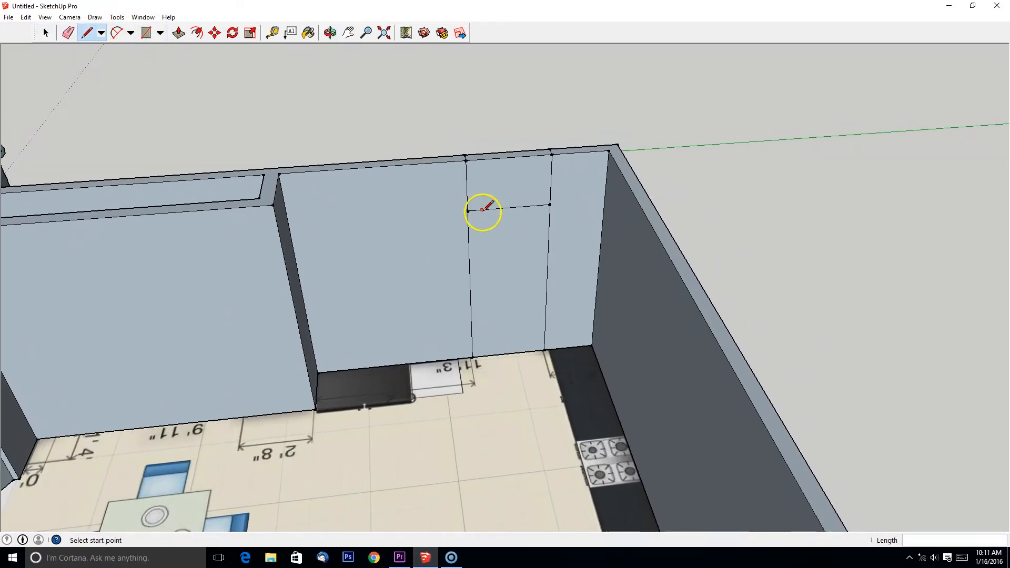
pyautogui.press('e')
# - Push/Pull the door face through the wall's thickness to cut the doorway open
pyautogui.click(45, 33)
pyautogui.click(178, 33)
pyautogui.click(515, 337)
pyautogui.click(522, 337)
pyautogui.press('e')
pyautogui.moveTo(514, 361)
pyautogui.mouseDown(button='middle')
pyautogui.moveTo(362, 409)
pyautogui.moveTo(379, 383)
pyautogui.moveTo(541, 328)
pyautogui.moveTo(514, 365)
pyautogui.moveTo(339, 365)
pyautogui.moveTo(582, 322)
pyautogui.moveTo(694, 333)
pyautogui.moveTo(605, 248)
pyautogui.mouseUp(button='middle')
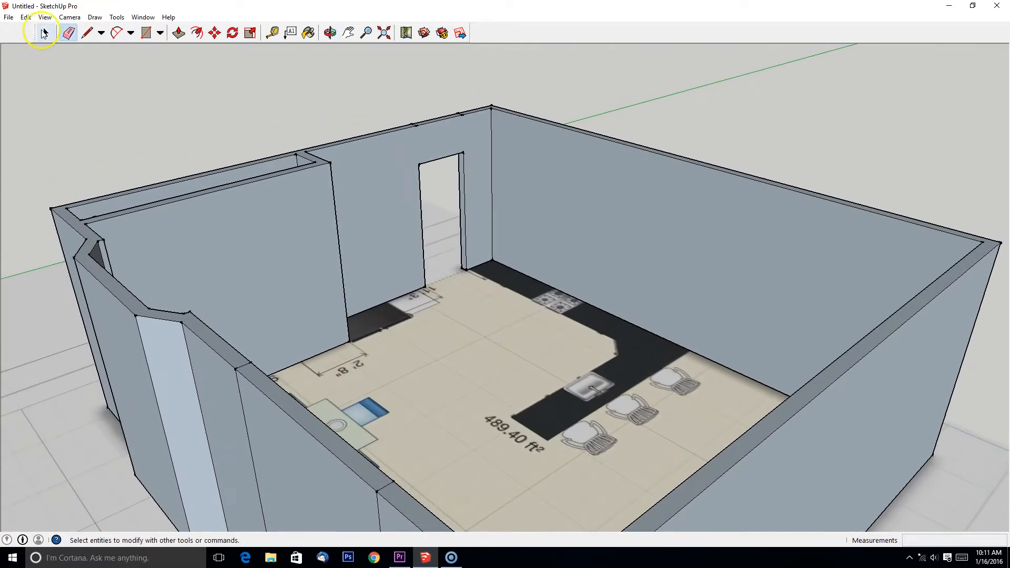
# - Save the model as Sketchup Kitchen 01 in a new Sketchup Kitchen folder inside Video Tutorials on the Desktop
pyautogui.click(26, 17)
pyautogui.click(8, 17)
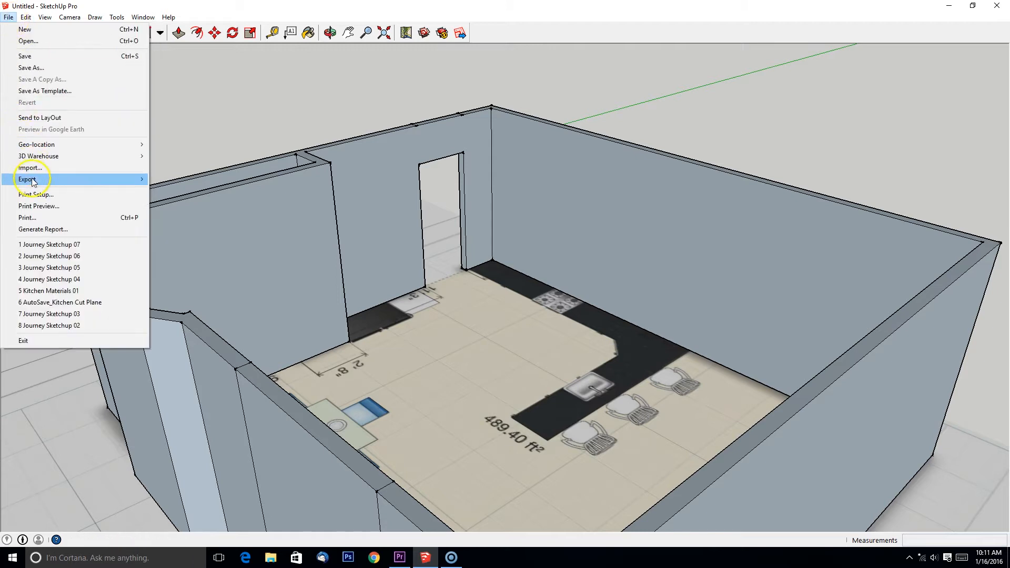
pyautogui.click(127, 67)
pyautogui.click(337, 244)
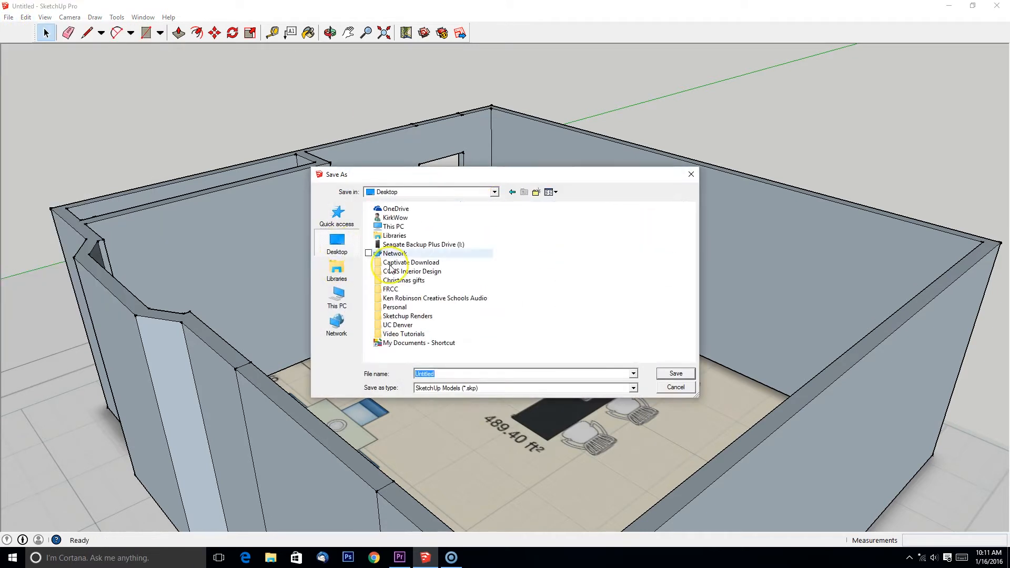
pyautogui.doubleClick(404, 333)
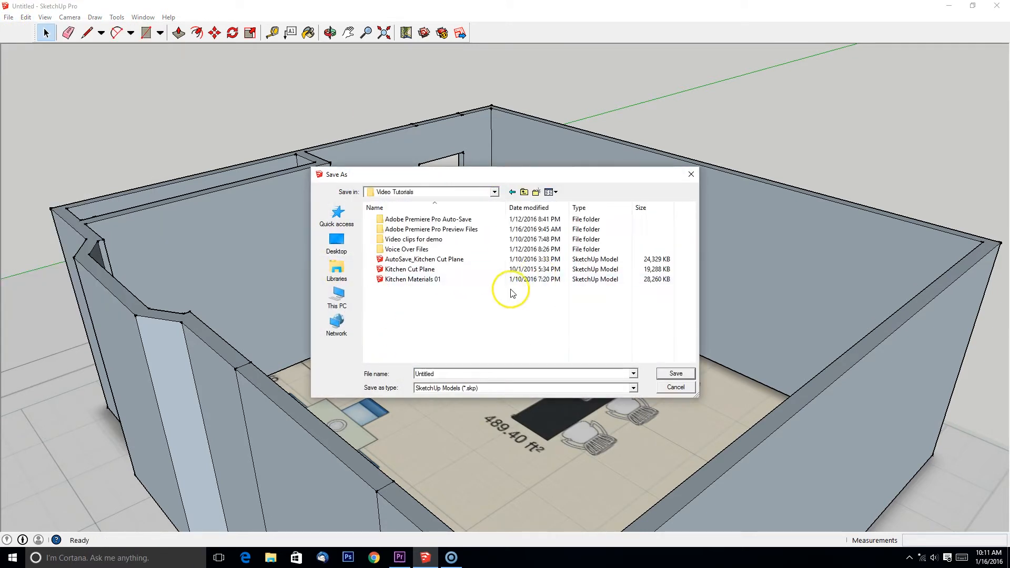
pyautogui.click(536, 192)
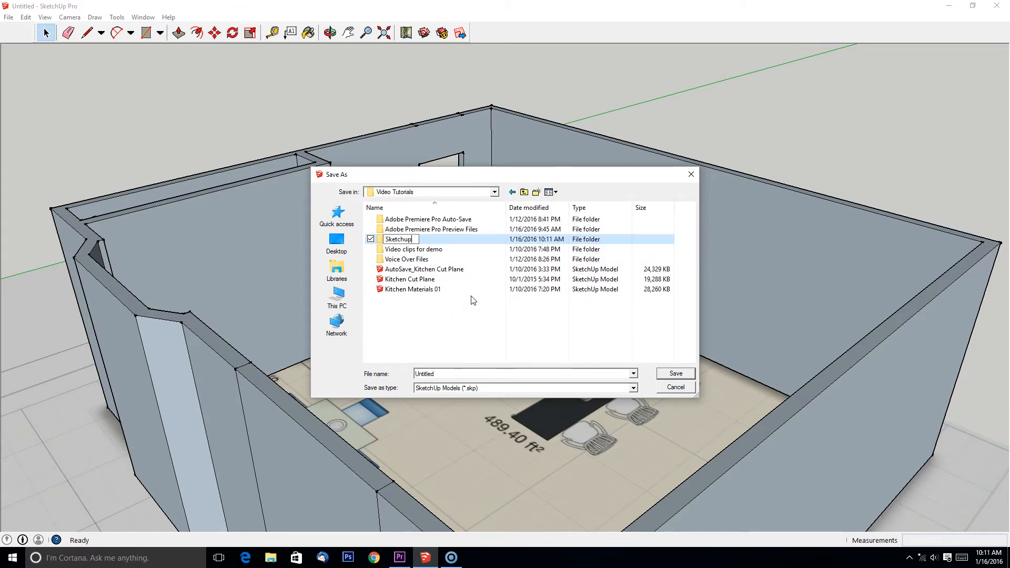
pyautogui.doubleClick(395, 240)
pyautogui.click(455, 372)
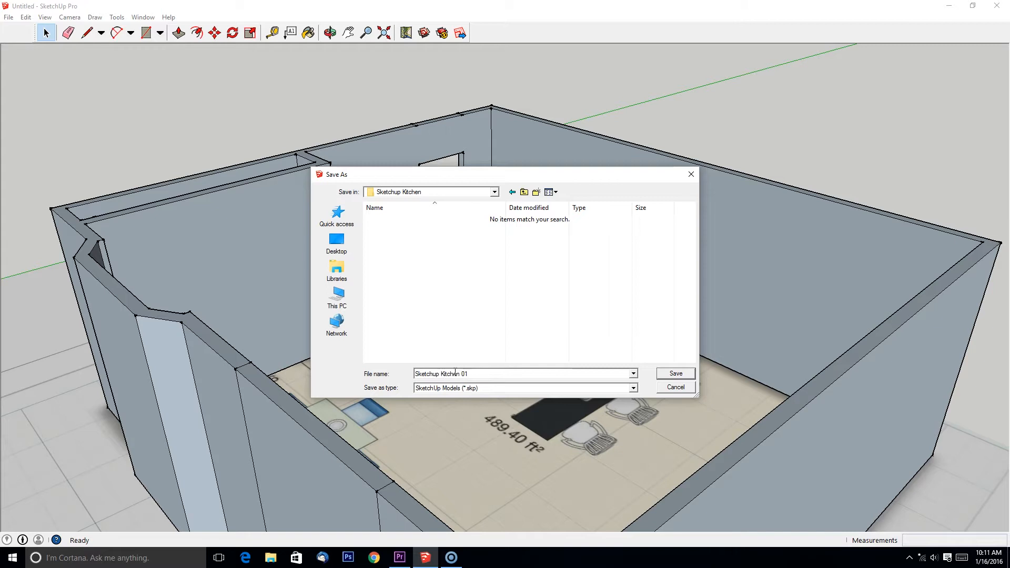
pyautogui.press('Return')
# - Examine the raised walls, closet and doorway from several angles
pyautogui.moveTo(493, 311); pyautogui.dragTo(295, 358, button='middle')
pyautogui.scroll(-1, 316, 326)
pyautogui.moveTo(346, 264); pyautogui.dragTo(606, 348, button='middle')
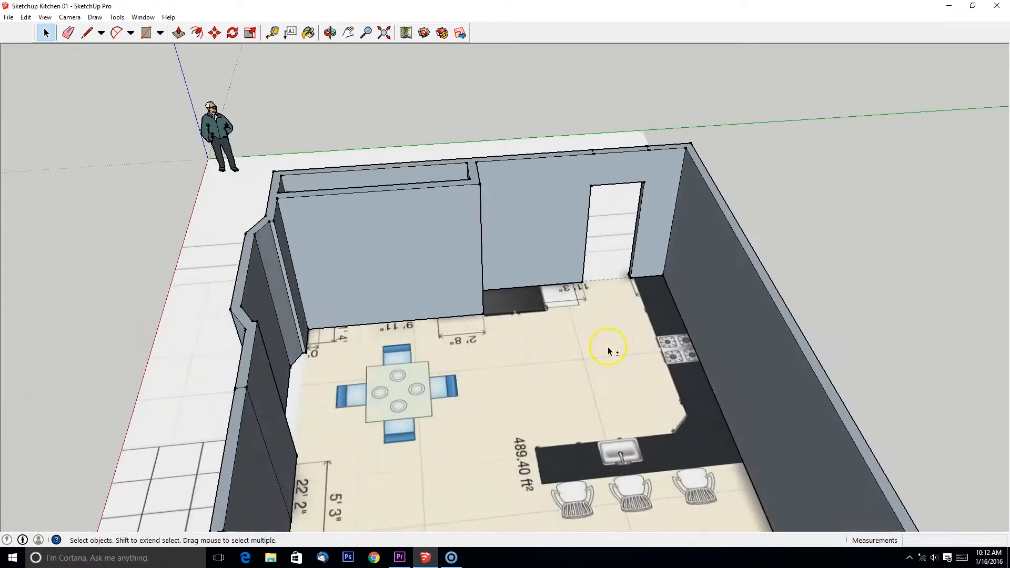
pyautogui.scroll(2, 605, 345)
pyautogui.keyDown('shift'); pyautogui.moveTo(573, 313); pyautogui.dragTo(485, 340, button='middle'); pyautogui.keyUp('shift')
pyautogui.scroll(-1, 459, 389)
pyautogui.keyDown('shift'); pyautogui.moveTo(436, 391); pyautogui.dragTo(583, 324, button='middle'); pyautogui.keyUp('shift')
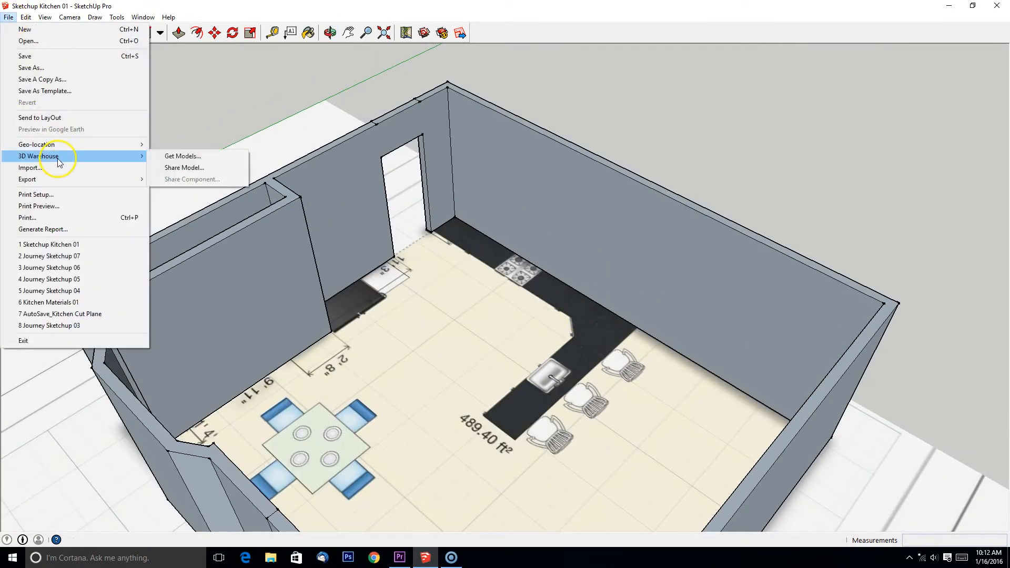
# - Try to open the 3D Warehouse to get models for the kitchen
pyautogui.click(181, 156)
pyautogui.click(563, 313)
pyautogui.moveTo(563, 311); pyautogui.dragTo(220, 418, button='middle')
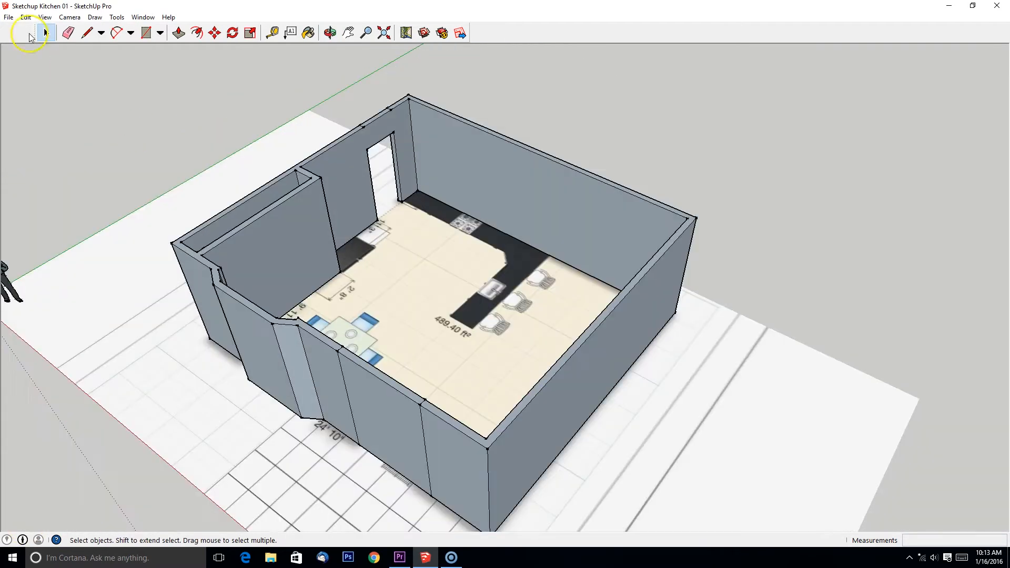
pyautogui.click(8, 16)
pyautogui.click(208, 154)
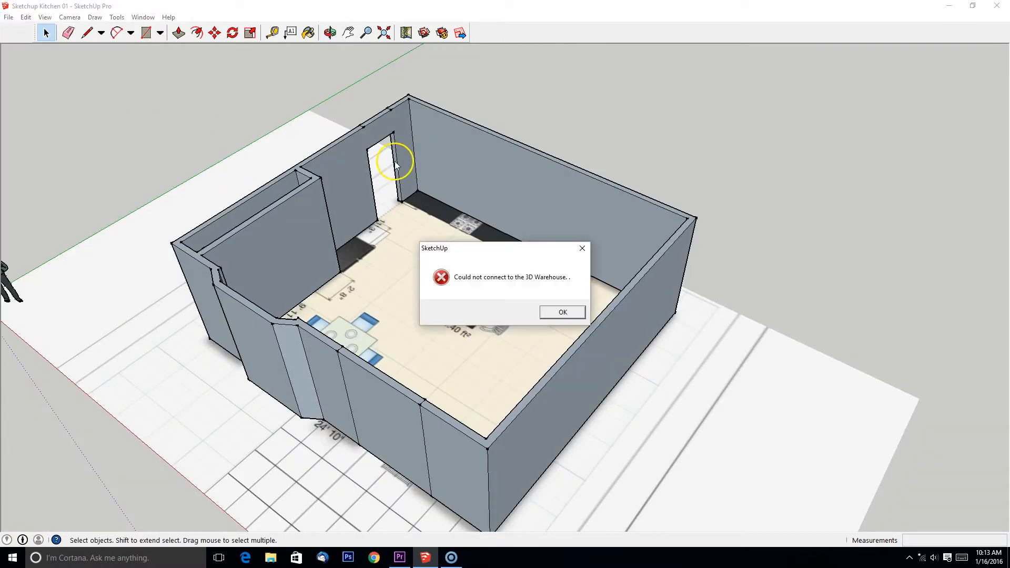
pyautogui.click(563, 312)
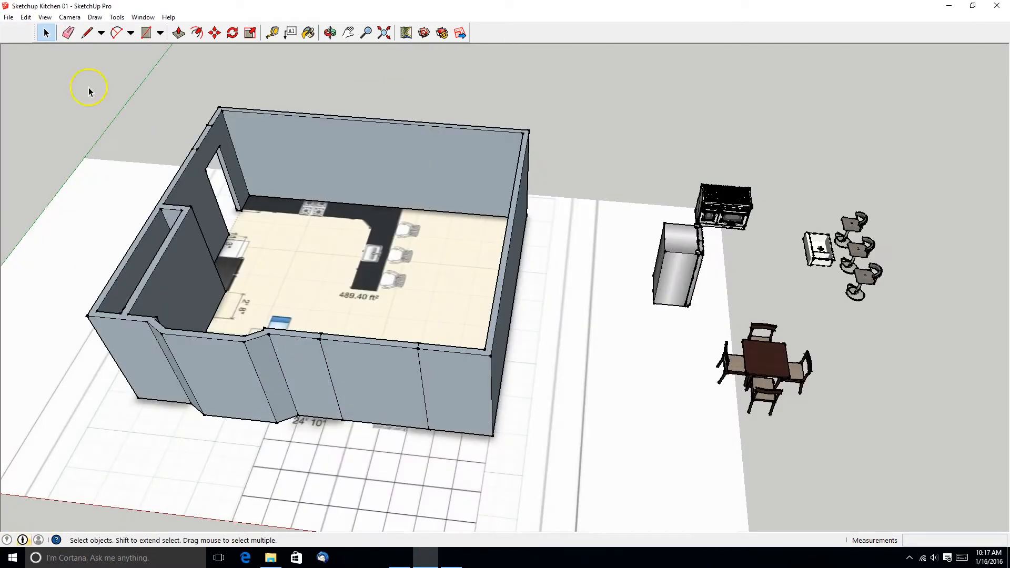
# - Open the 3D Warehouse model browser, look over its featured models, and close it
pyautogui.click(9, 17)
pyautogui.moveTo(83, 159)
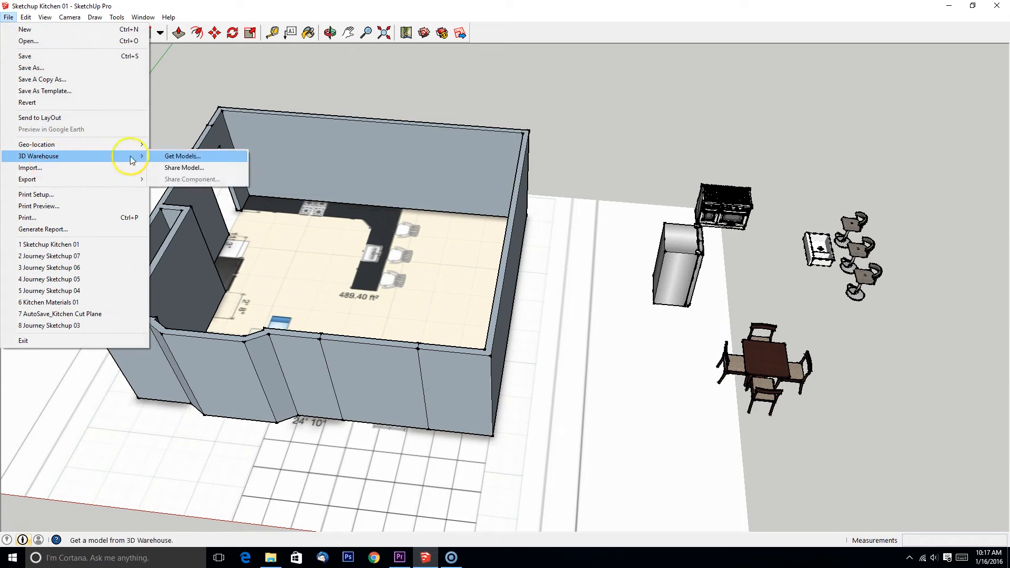
pyautogui.click(539, 240)
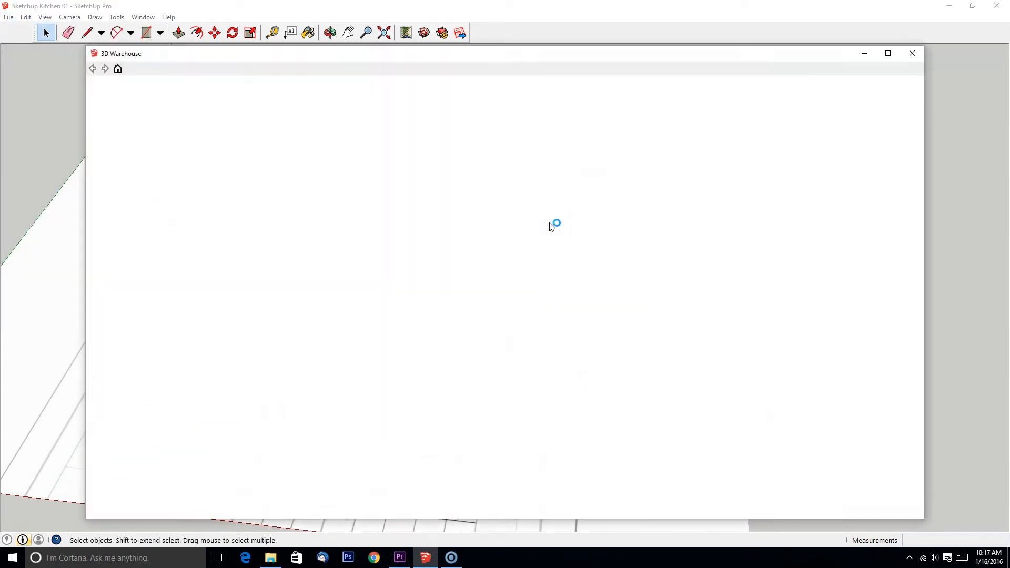
pyautogui.click(616, 253)
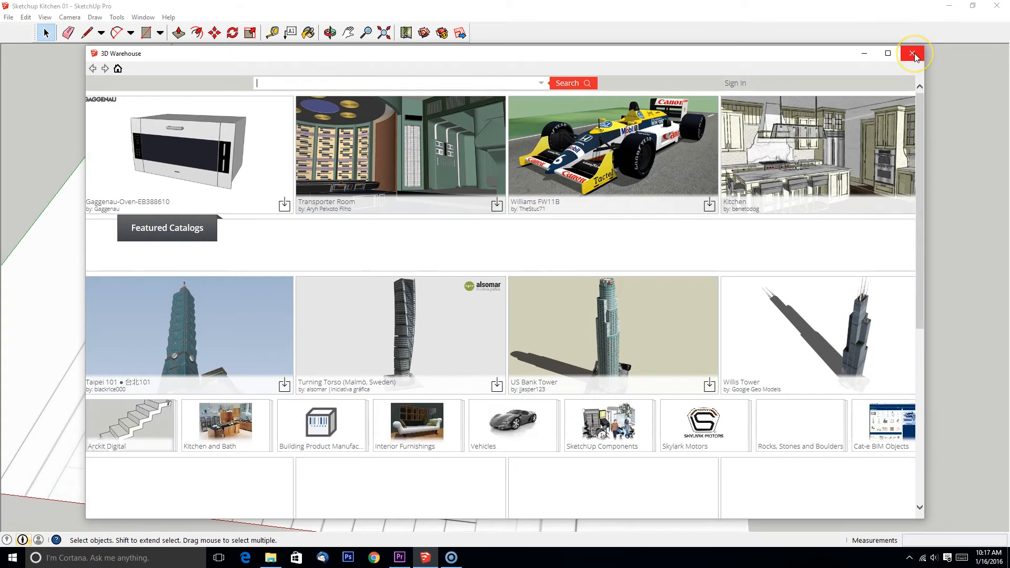
pyautogui.click(912, 53)
pyautogui.moveTo(510, 334); pyautogui.dragTo(580, 327, button='middle')
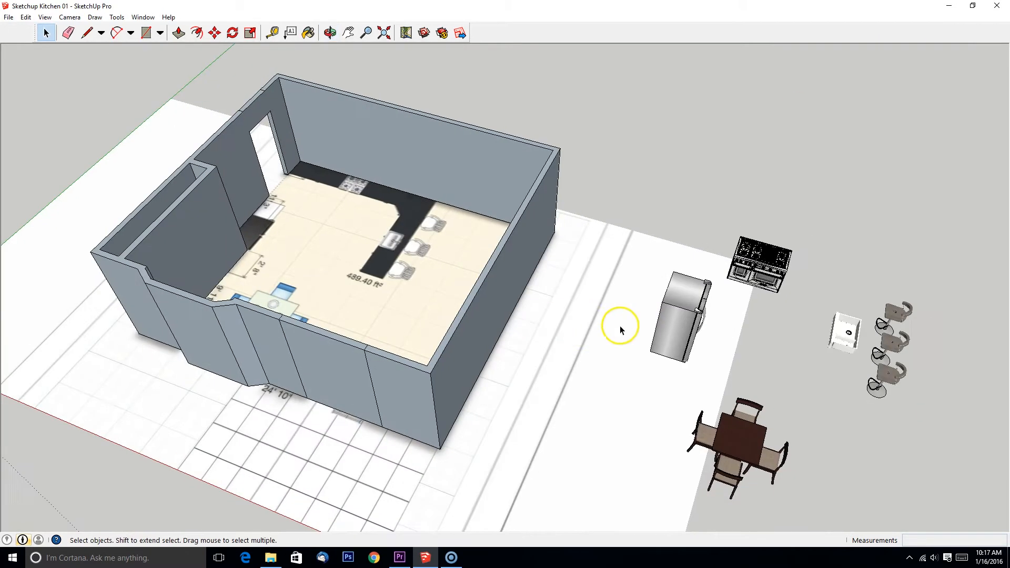
# - Move the refrigerator from outside the plan into the kitchen, against the side wall beside the closet
pyautogui.click(215, 33)
pyautogui.scroll(6, 318, 263)
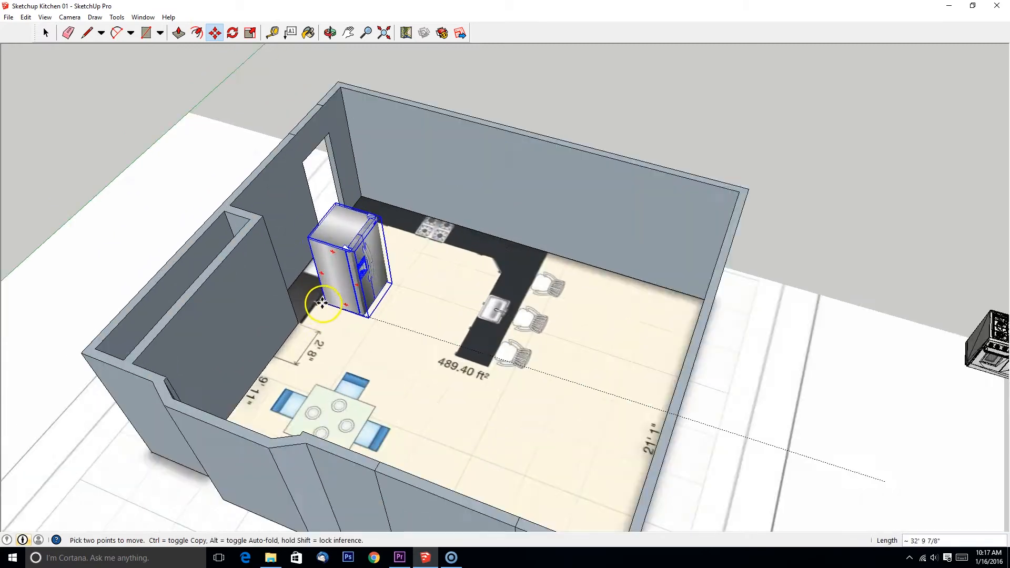
pyautogui.moveTo(289, 327); pyautogui.dragTo(310, 271, button='middle')
pyautogui.scroll(5, 512, 273)
pyautogui.click(531, 256)
pyautogui.click(651, 246)
# - Move the range from outside the plan onto the stove drawn along the kitchen's back wall
pyautogui.moveTo(533, 247); pyautogui.dragTo(868, 284, button='middle')
pyautogui.moveTo(547, 299); pyautogui.dragTo(757, 278, button='middle')
pyautogui.scroll(-3, 742, 363)
pyautogui.keyDown('shift'); pyautogui.moveTo(652, 188); pyautogui.dragTo(544, 227, button='middle'); pyautogui.keyUp('shift')
pyautogui.click(46, 33)
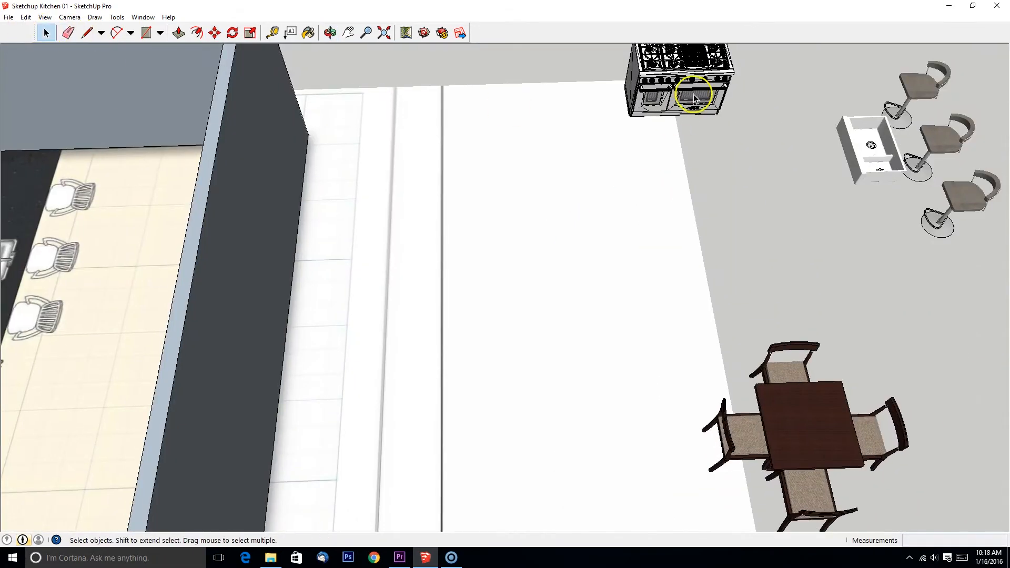
pyautogui.click(699, 97)
pyautogui.keyDown('shift'); pyautogui.moveTo(698, 97); pyautogui.dragTo(744, 184, button='middle'); pyautogui.keyUp('shift')
pyautogui.click(214, 33)
pyautogui.click(673, 208)
pyautogui.keyDown('shift'); pyautogui.moveTo(176, 236); pyautogui.dragTo(564, 300, button='middle'); pyautogui.keyUp('shift')
pyautogui.moveTo(305, 315); pyautogui.dragTo(526, 289, button='middle')
pyautogui.scroll(3, 560, 363)
# - Align the range against the back wall and shift it about 7 11/16" along the wall over its drawn spot
pyautogui.scroll(3, 559, 363)
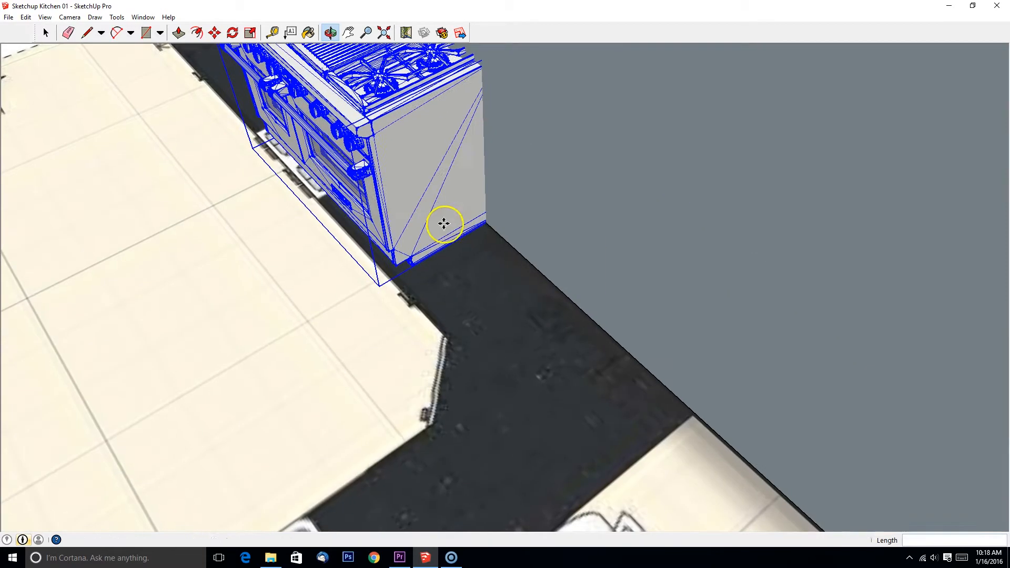
pyautogui.scroll(2, 388, 282)
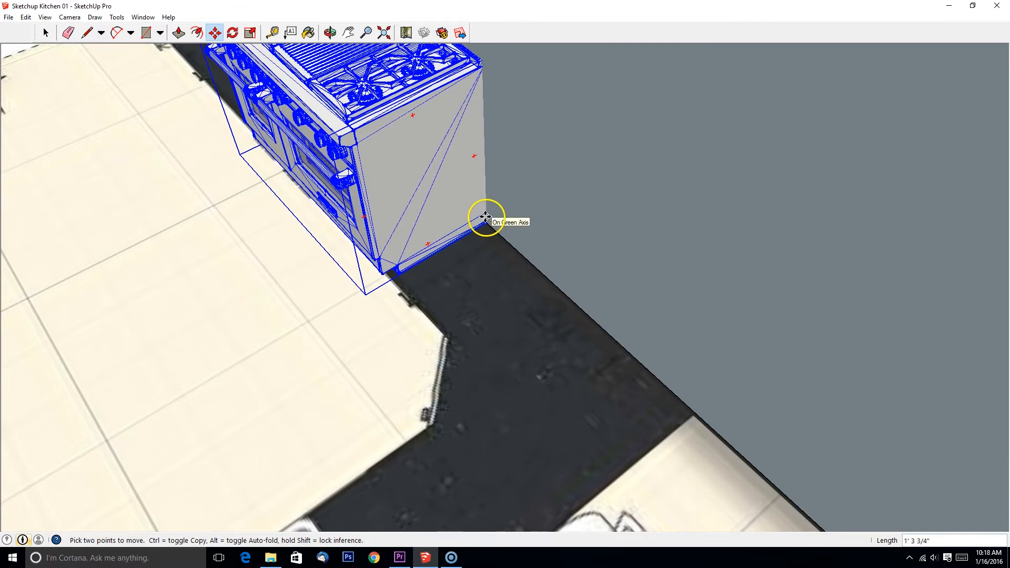
pyautogui.moveTo(481, 262); pyautogui.dragTo(581, 295, button='middle')
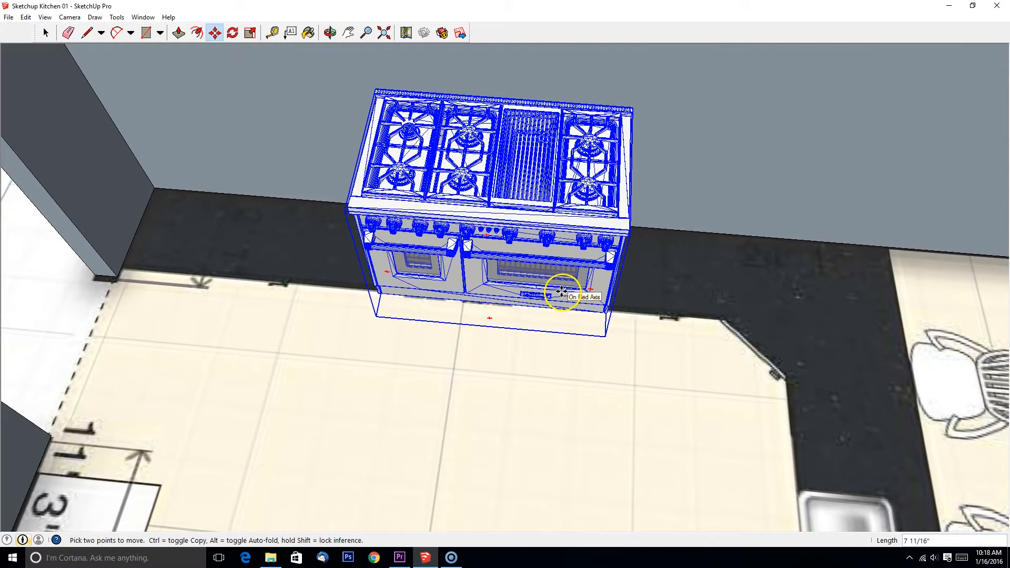
pyautogui.click(549, 289)
# - Move the dining table and chairs from outside the plan onto the drawn table in the kitchen
pyautogui.scroll(-2, 568, 293)
pyautogui.keyDown('shift'); pyautogui.moveTo(728, 463); pyautogui.dragTo(374, 277, button='middle'); pyautogui.keyUp('shift')
pyautogui.scroll(-3, 516, 295)
pyautogui.click(46, 34)
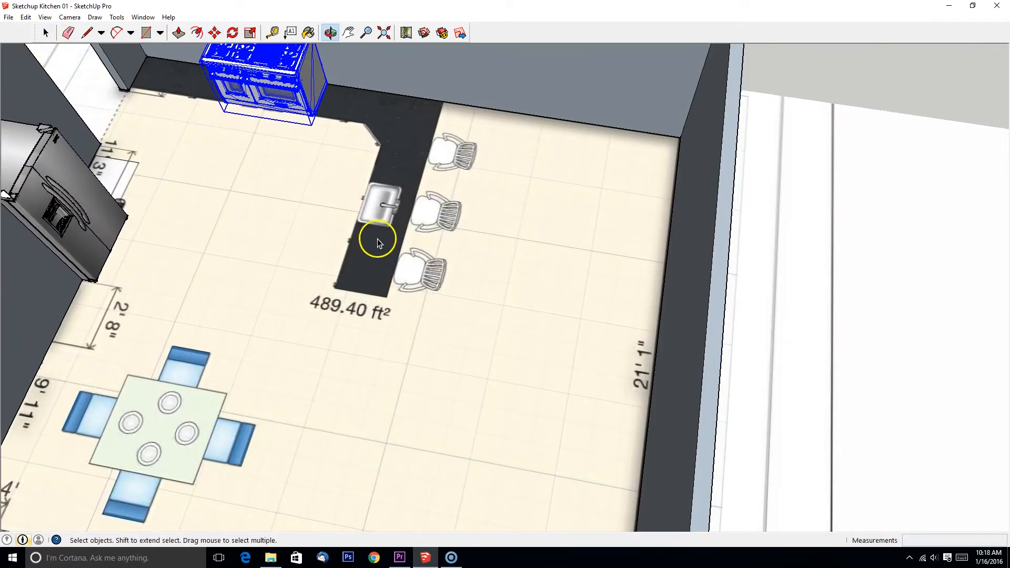
pyautogui.scroll(-3, 389, 251)
pyautogui.keyDown('shift'); pyautogui.moveTo(442, 286); pyautogui.dragTo(368, 235, button='middle'); pyautogui.keyUp('shift')
pyautogui.click(862, 394)
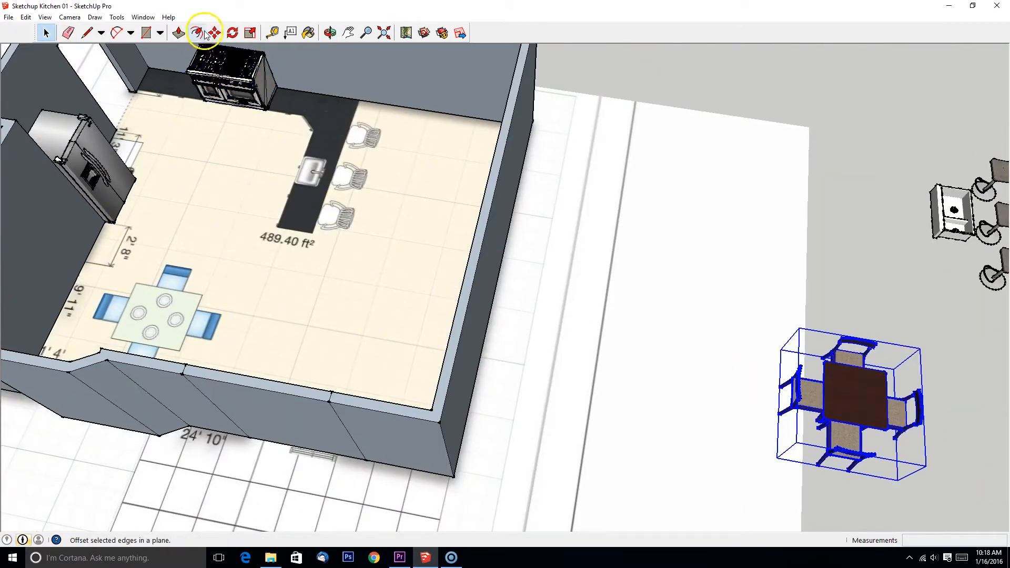
pyautogui.click(850, 387)
pyautogui.click(153, 304)
# - Adjust the dining set's position along the floor so its chairs match the chairs drawn on the plan
pyautogui.moveTo(153, 305); pyautogui.dragTo(463, 453, button='middle')
pyautogui.scroll(3, 212, 264)
pyautogui.moveTo(221, 386); pyautogui.dragTo(68, 337, button='middle')
pyautogui.keyDown('shift'); pyautogui.moveTo(284, 295); pyautogui.dragTo(410, 401, button='middle'); pyautogui.keyUp('shift')
pyautogui.scroll(3, 410, 402)
pyautogui.moveTo(263, 311); pyautogui.dragTo(433, 255, button='middle')
pyautogui.click(487, 327)
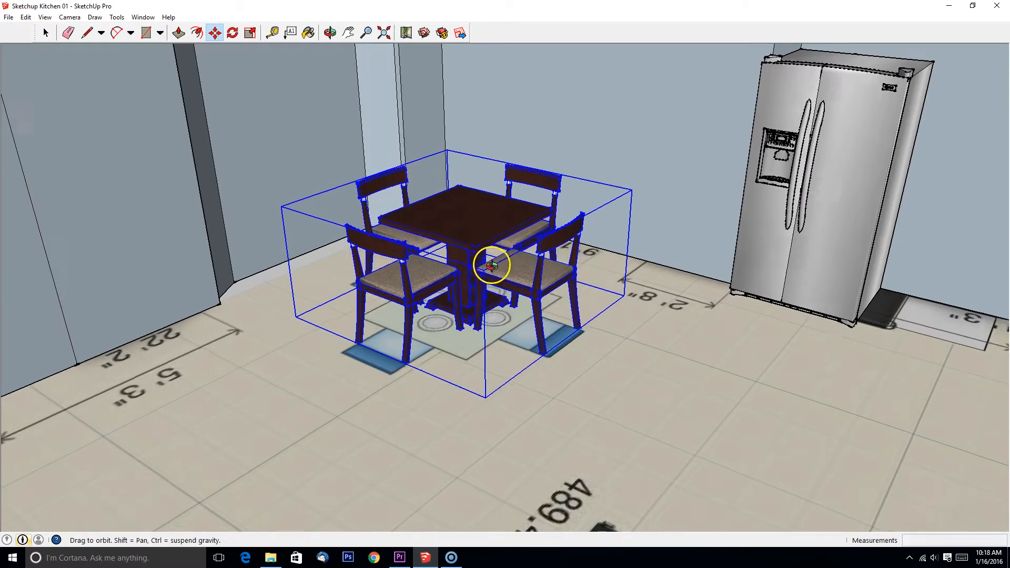
pyautogui.scroll(5, 513, 342)
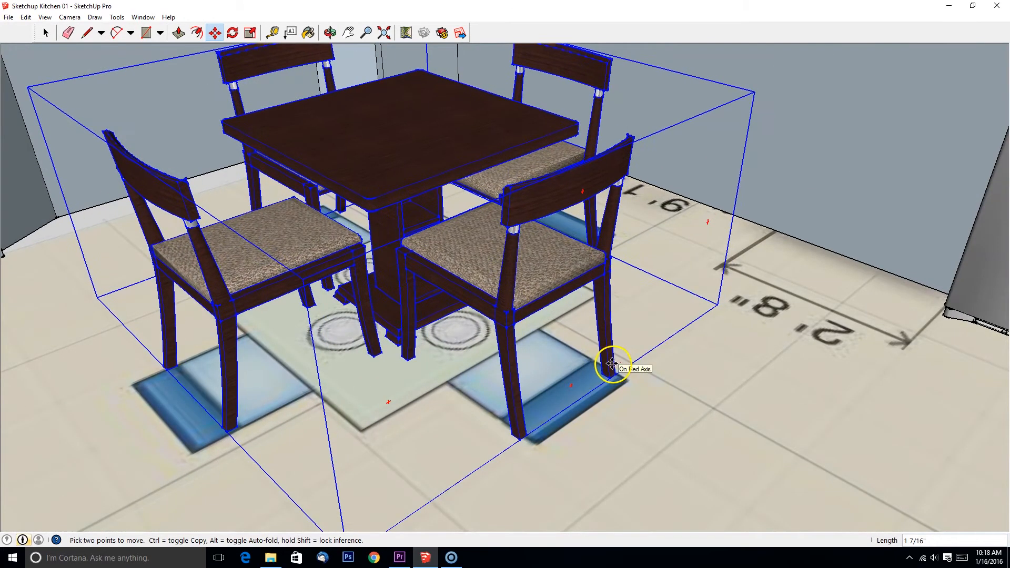
pyautogui.moveTo(616, 361); pyautogui.dragTo(763, 479, button='middle')
# - Switch to the Top standard view with parallel projection
pyautogui.click(70, 18)
pyautogui.moveTo(54, 51)
pyautogui.click(158, 52)
pyautogui.click(69, 18)
pyautogui.click(59, 68)
# - Nudge the dining set about 2" to centre it on the drawn table
pyautogui.scroll(-3, 526, 184)
pyautogui.keyDown('shift'); pyautogui.moveTo(578, 169); pyautogui.dragTo(557, 213, button='middle'); pyautogui.keyUp('shift')
pyautogui.scroll(-3, 559, 213)
pyautogui.scroll(4, 496, 243)
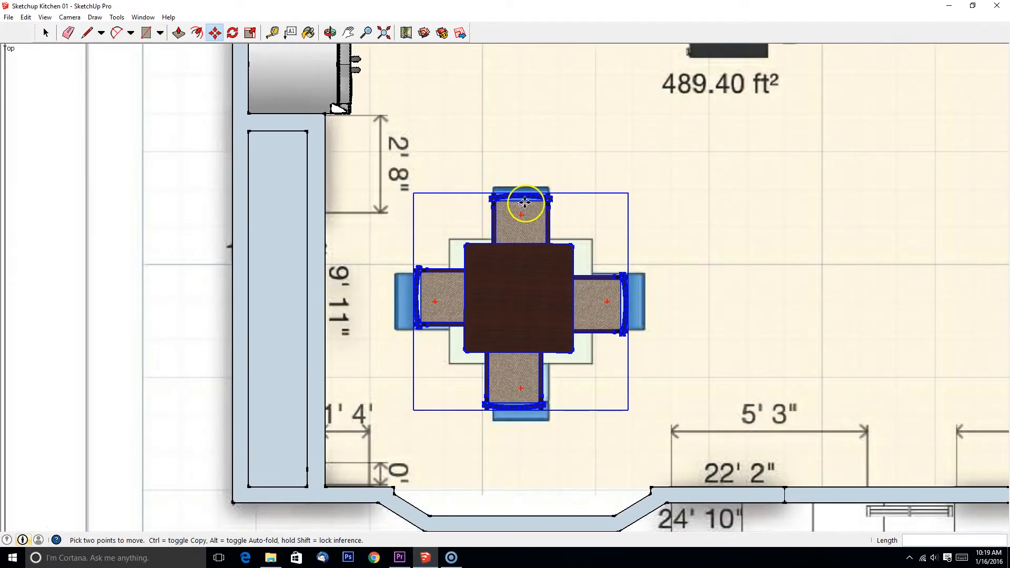
pyautogui.click(522, 213)
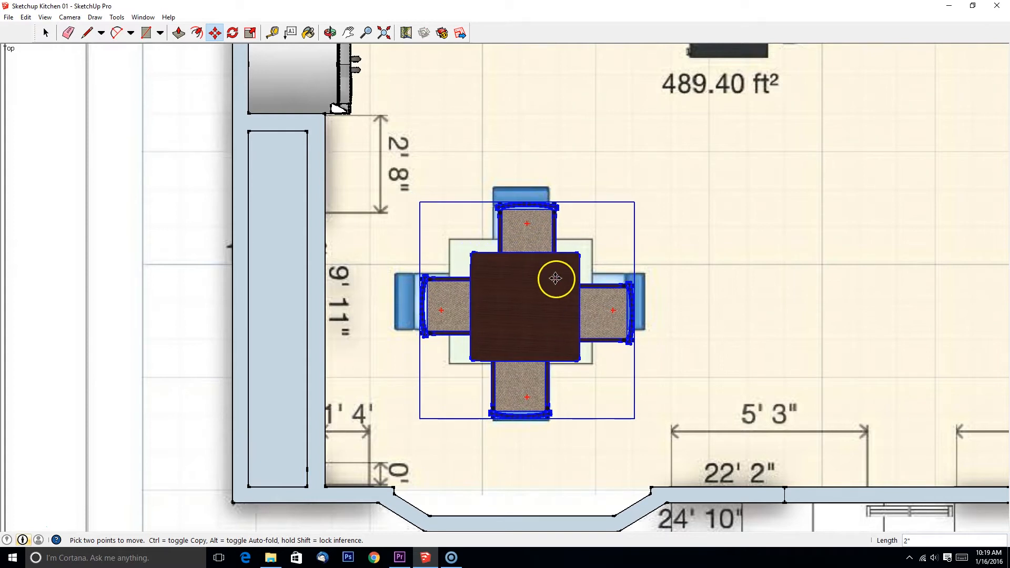
# - Measure the distance from the dining chair nearest the closet to the closet wall with the Tape Measure
pyautogui.click(273, 33)
pyautogui.scroll(2, 345, 295)
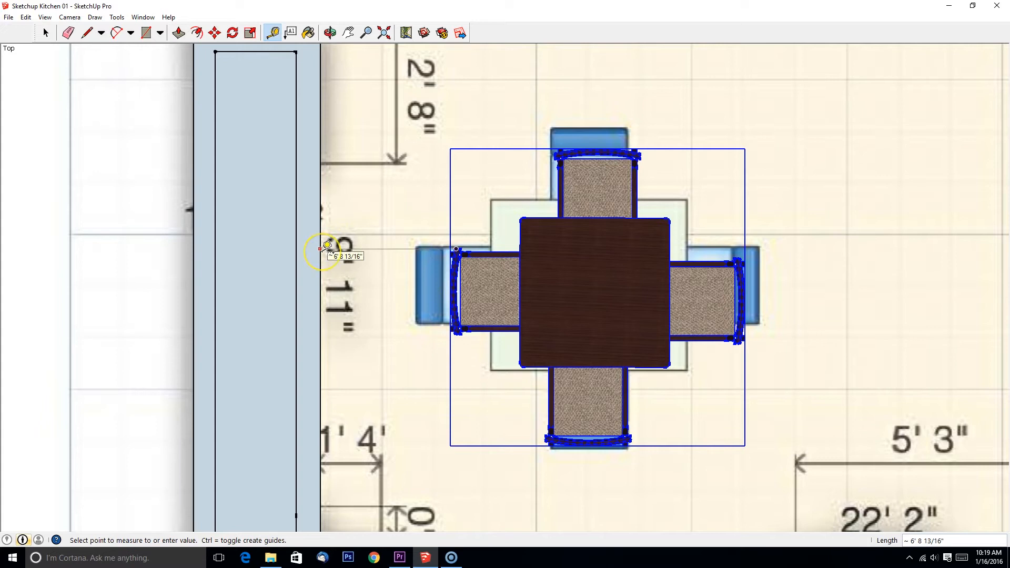
pyautogui.scroll(2, 327, 245)
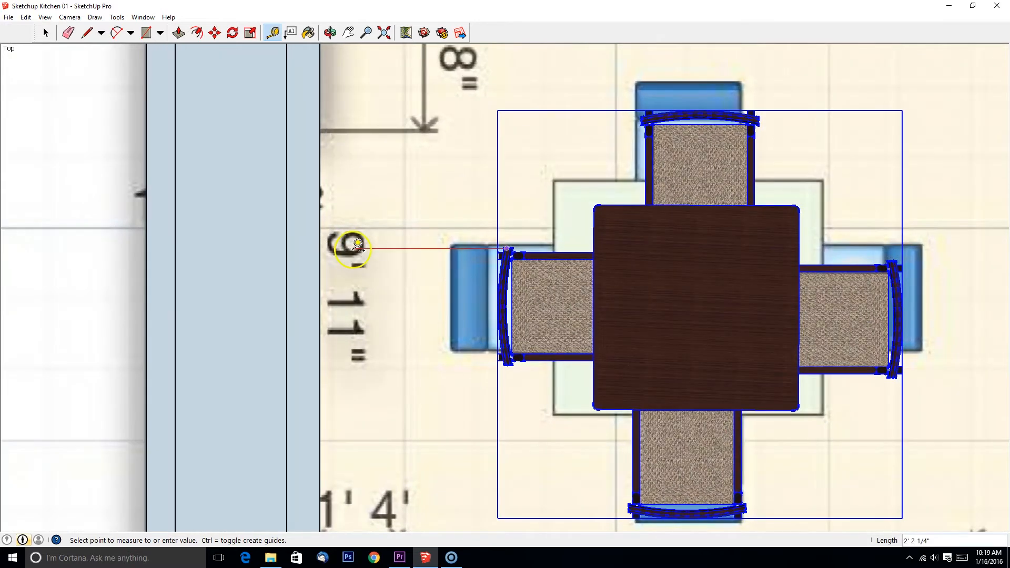
pyautogui.click(319, 248)
pyautogui.scroll(-5, 468, 356)
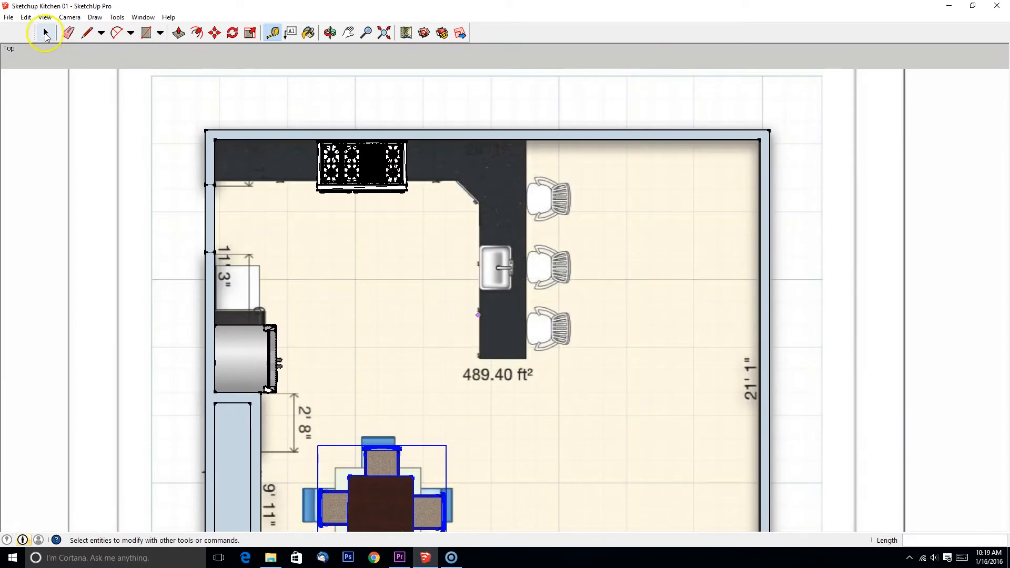
# - Move the three bar stools together from outside the plan onto the stools drawn along the peninsula counter
pyautogui.click(45, 34)
pyautogui.keyDown('shift'); pyautogui.moveTo(349, 189); pyautogui.dragTo(48, 194, button='middle'); pyautogui.keyUp('shift')
pyautogui.keyDown('shift'); pyautogui.moveTo(894, 387); pyautogui.dragTo(506, 389, button='middle'); pyautogui.keyUp('shift')
pyautogui.click(672, 274)
pyautogui.click(215, 33)
pyautogui.keyDown('shift'); pyautogui.moveTo(454, 193); pyautogui.dragTo(597, 221, button='middle'); pyautogui.keyUp('shift')
pyautogui.scroll(-1, 563, 189)
pyautogui.click(1000, 510)
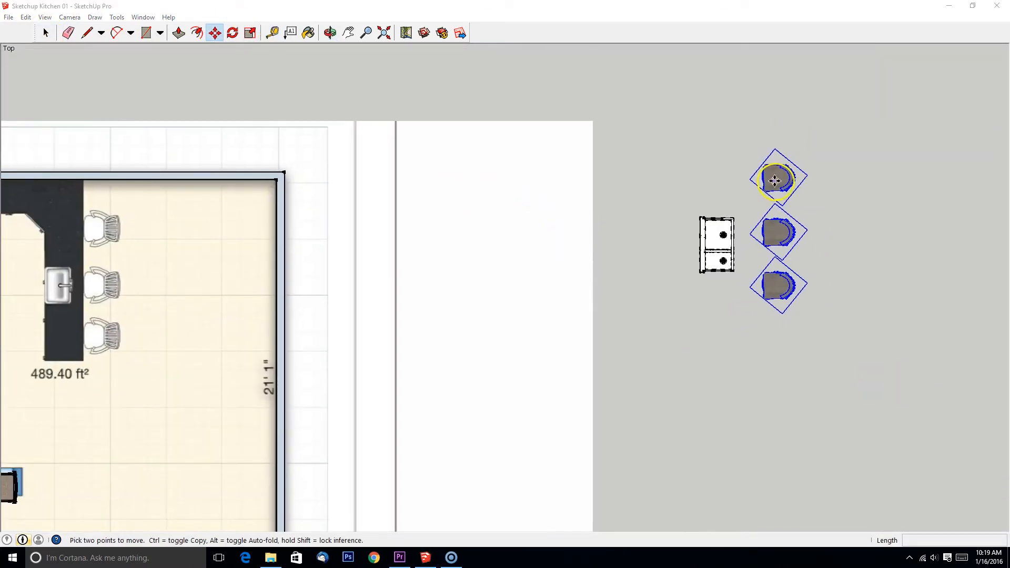
pyautogui.click(775, 181)
pyautogui.click(101, 229)
# - Return the camera to perspective projection and shift the three bar stools slightly away from the peninsula counter
pyautogui.keyDown('shift'); pyautogui.moveTo(131, 310); pyautogui.dragTo(555, 260, button='middle'); pyautogui.keyUp('shift')
pyautogui.press('space')
pyautogui.scroll(3, 451, 221)
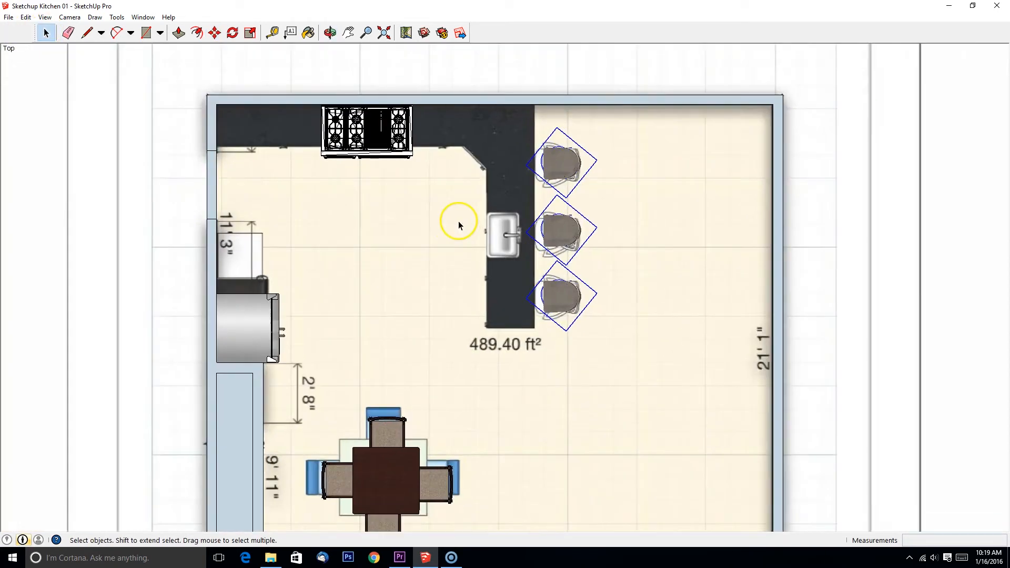
pyautogui.click(78, 20)
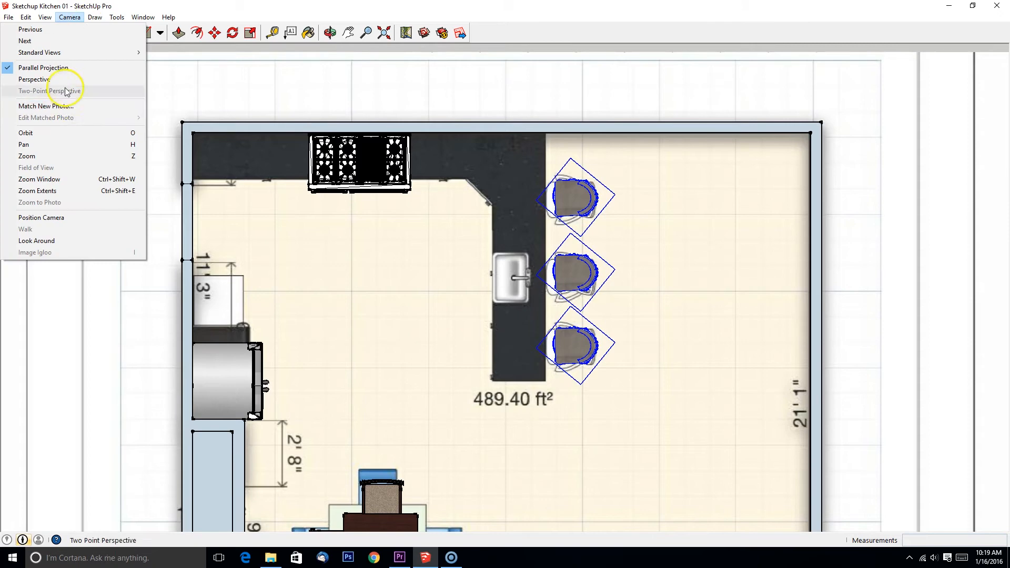
pyautogui.click(67, 79)
pyautogui.moveTo(481, 324); pyautogui.dragTo(502, 282, button='middle')
pyautogui.moveTo(647, 359); pyautogui.dragTo(695, 364)
pyautogui.click(49, 32)
# - Select all the connected wall geometry and make it a group
pyautogui.keyDown('shift'); pyautogui.moveTo(178, 138); pyautogui.dragTo(246, 243, button='middle'); pyautogui.keyUp('shift')
pyautogui.click(89, 32)
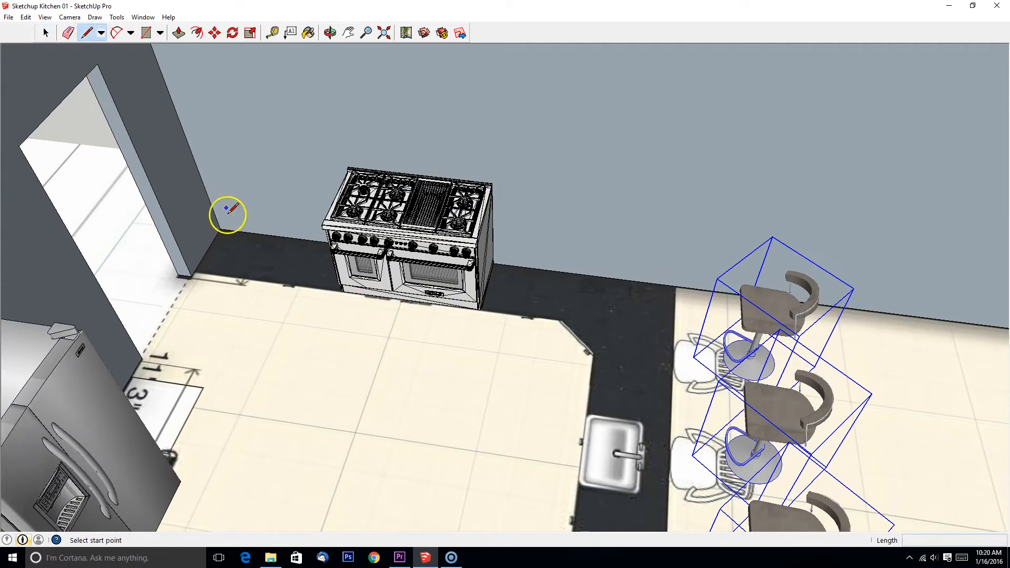
pyautogui.scroll(3, 227, 209)
pyautogui.scroll(-6, 309, 178)
pyautogui.tripleClick(289, 127)
pyautogui.rightClick(292, 128)
pyautogui.click(326, 218)
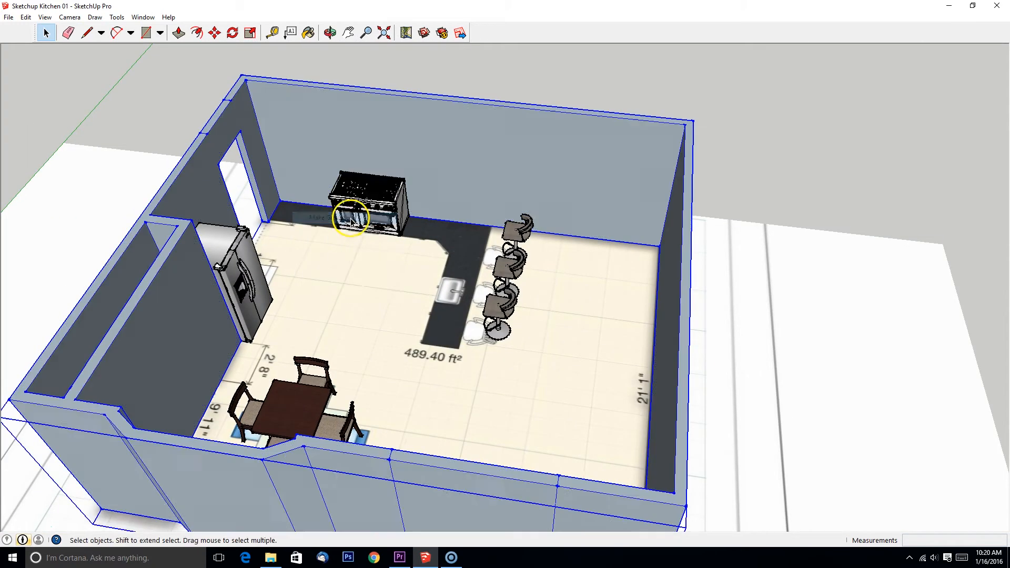
# - Start the counter outline with a line about 1' 10" long at its doorway end, from the back wall corner
pyautogui.click(86, 32)
pyautogui.moveTo(247, 210); pyautogui.dragTo(254, 218, button='middle')
pyautogui.scroll(5, 254, 218)
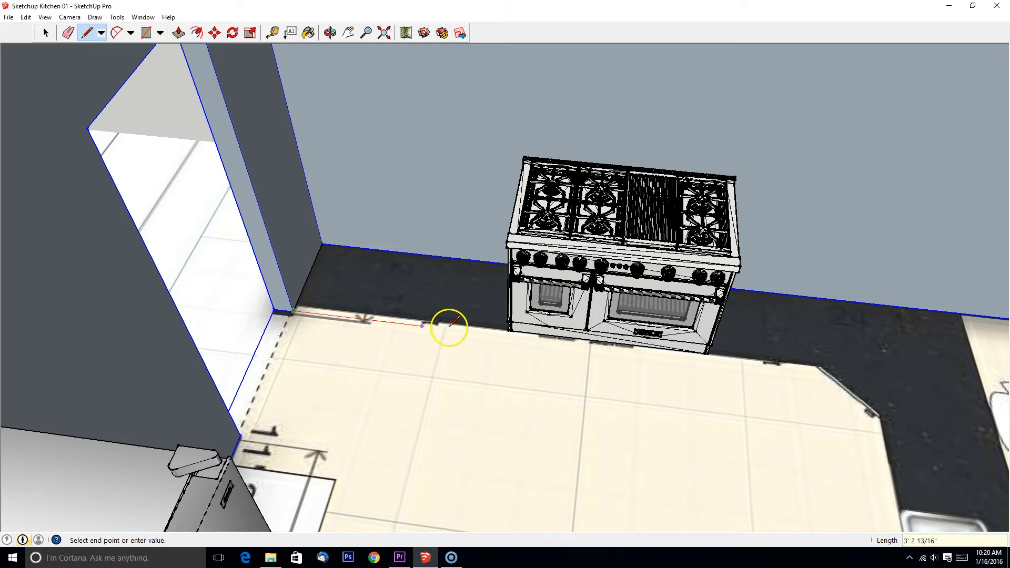
pyautogui.scroll(3, 419, 321)
pyautogui.moveTo(419, 321)
pyautogui.mouseDown(button='middle')
pyautogui.moveTo(608, 399)
pyautogui.moveTo(568, 394)
pyautogui.mouseUp(button='middle')
pyautogui.scroll(4, 568, 394)
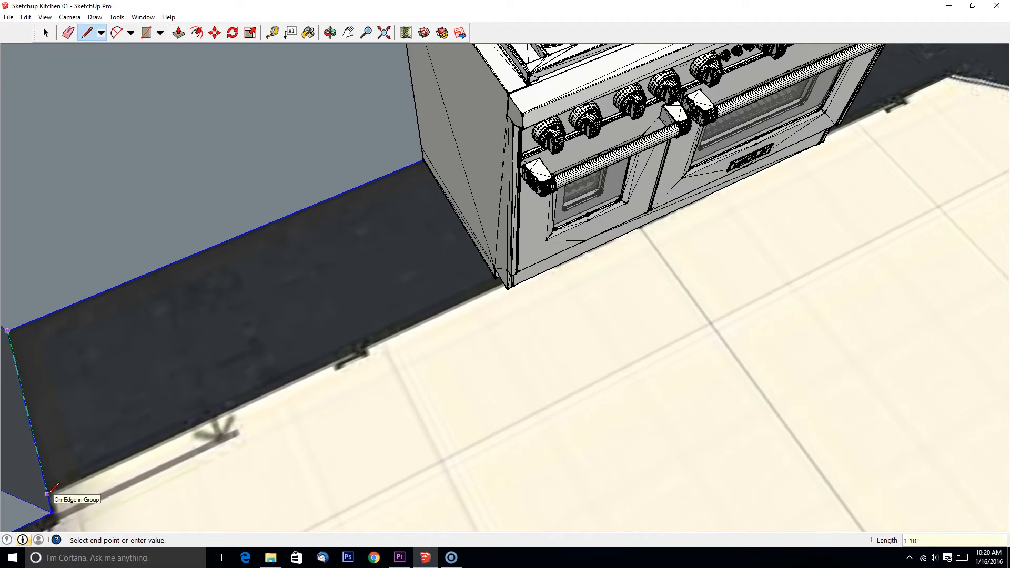
# - Draw the counter's front edge line about 11' 1" long, past the range to the start of the angled corner
pyautogui.scroll(-3, 596, 282)
pyautogui.moveTo(595, 281)
pyautogui.mouseDown(button='middle')
pyautogui.moveTo(309, 361)
pyautogui.moveTo(299, 319)
pyautogui.mouseUp(button='middle')
pyautogui.scroll(3, 298, 319)
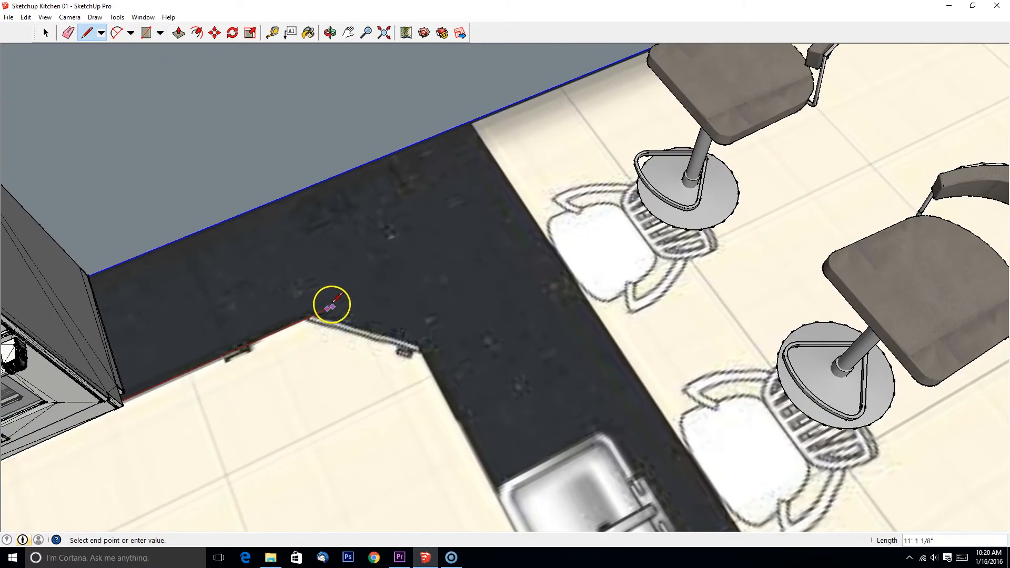
pyautogui.moveTo(370, 336); pyautogui.dragTo(372, 147, button='middle')
# - Trace the peninsula's inner edge and the angled corner, and erase the line ends that overshoot
pyautogui.click(536, 431)
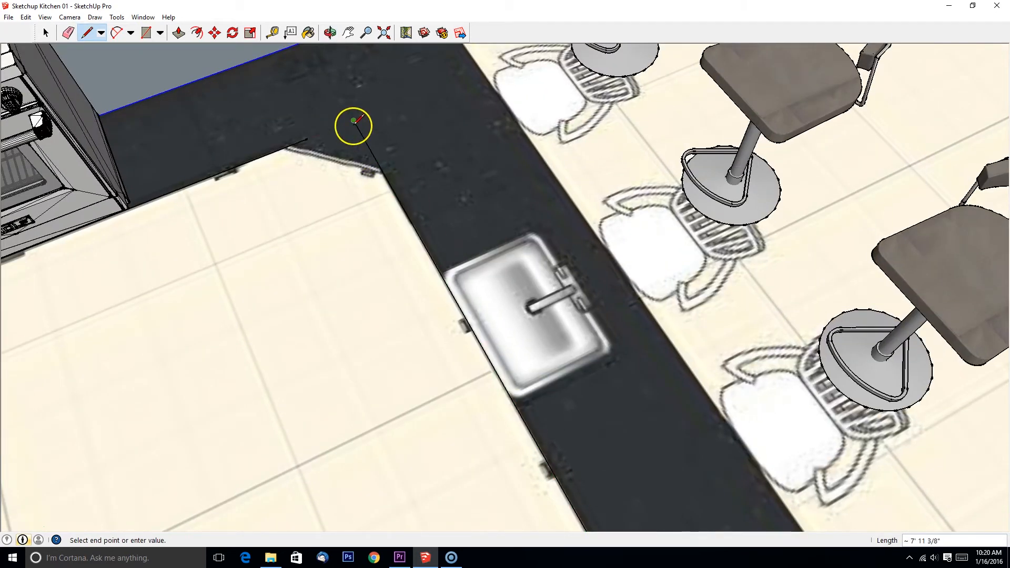
pyautogui.scroll(3, 327, 250)
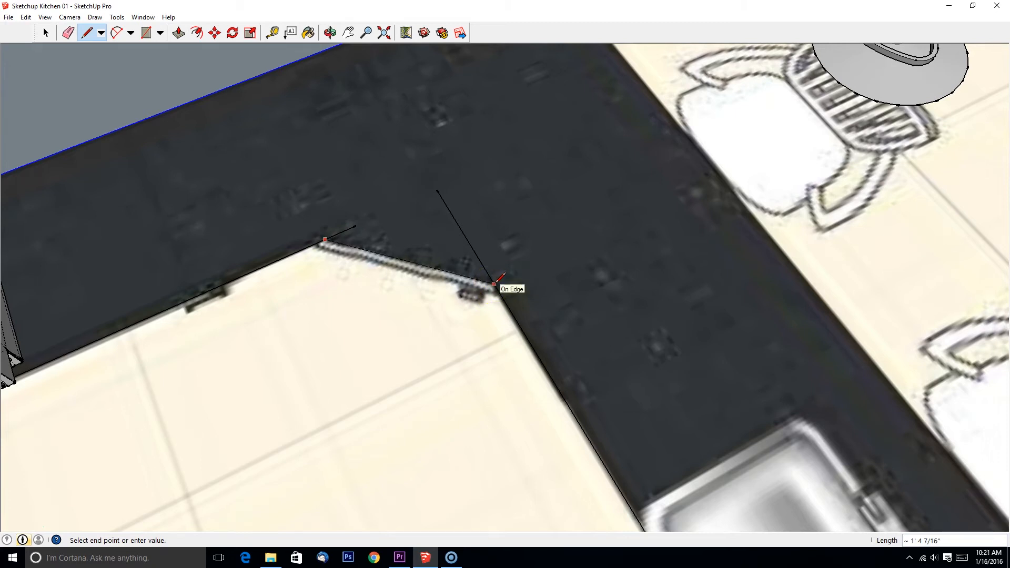
pyautogui.moveTo(490, 309); pyautogui.dragTo(425, 255, button='middle')
pyautogui.press('e')
pyautogui.scroll(-5, 378, 202)
# - Trace the peninsula's end and stool-side edge, and close the counter outline along the back wall
pyautogui.moveTo(444, 293); pyautogui.dragTo(151, 55, button='middle')
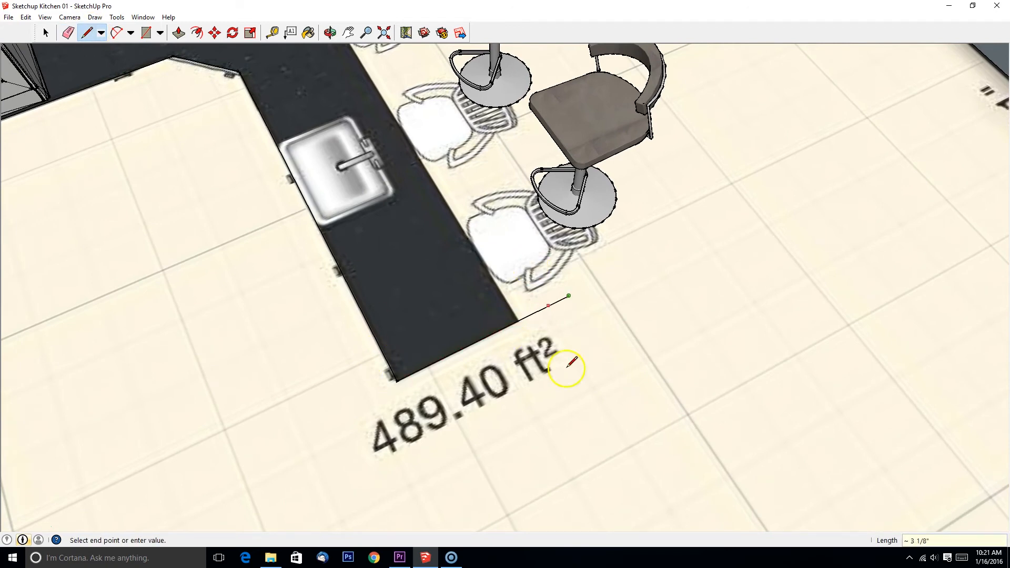
pyautogui.moveTo(567, 368); pyautogui.dragTo(425, 129, button='middle')
pyautogui.moveTo(399, 87); pyautogui.dragTo(135, 191, button='middle')
pyautogui.click(136, 196)
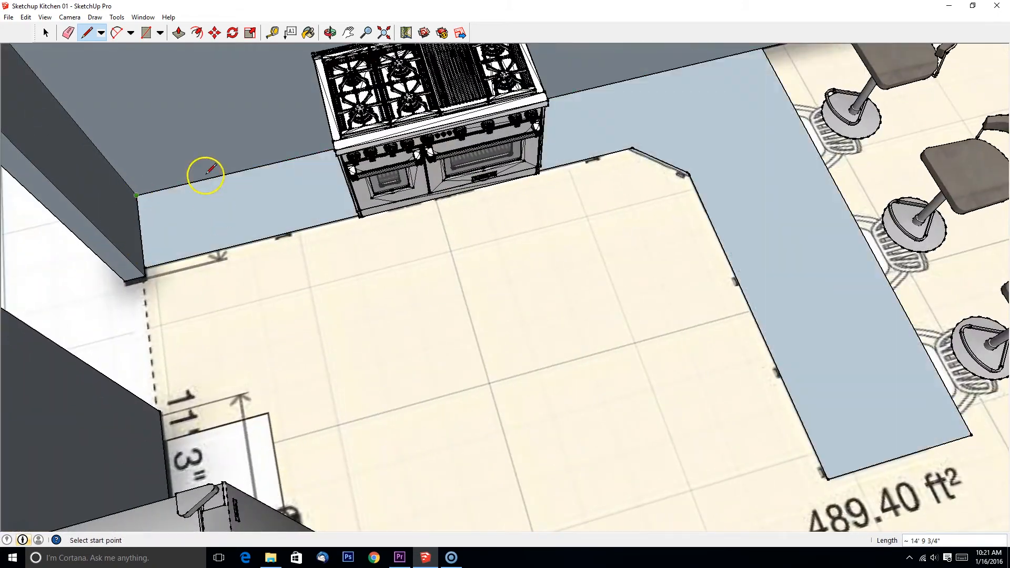
# - Push/Pull the counter face up 3' to the height of the range's top
pyautogui.click(178, 33)
pyautogui.scroll(-5, 489, 349)
pyautogui.moveTo(489, 349); pyautogui.dragTo(500, 271, button='middle')
pyautogui.moveTo(500, 271); pyautogui.dragTo(488, 187)
pyautogui.scroll(8, 488, 187)
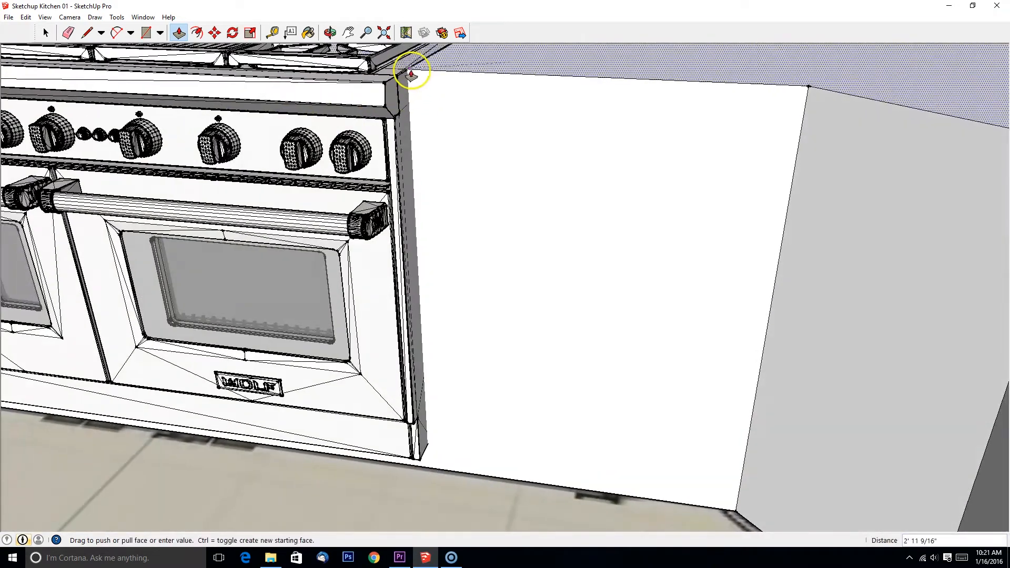
pyautogui.moveTo(411, 75); pyautogui.dragTo(412, 71)
pyautogui.scroll(-4, 534, 140)
pyautogui.moveTo(535, 140); pyautogui.dragTo(511, 279, button='middle')
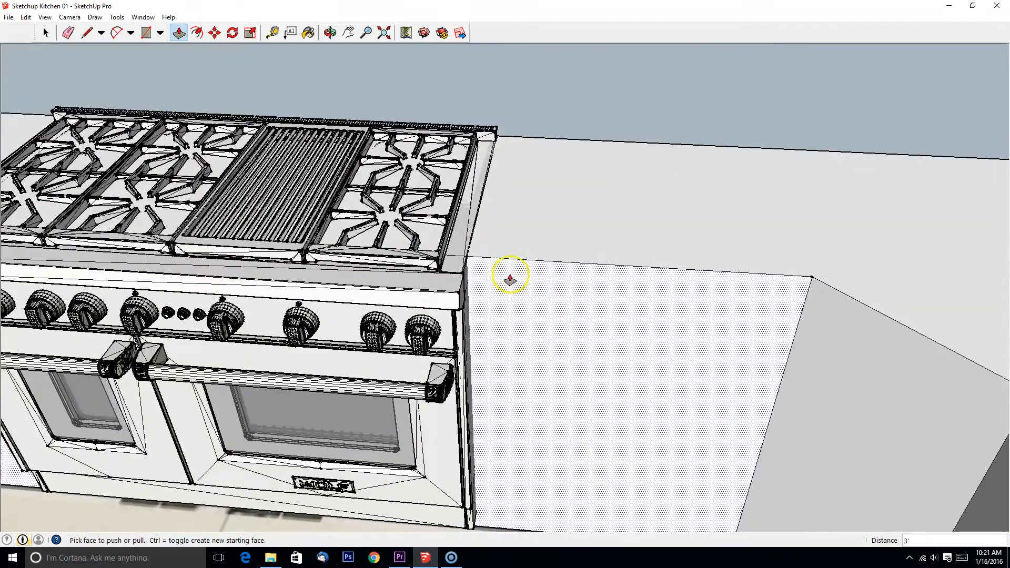
# - Fine-tune the counter's height with Push/Pull, lowering its top face about 1 3/8" against the range's upper edge
pyautogui.scroll(5, 500, 226)
pyautogui.click(435, 293)
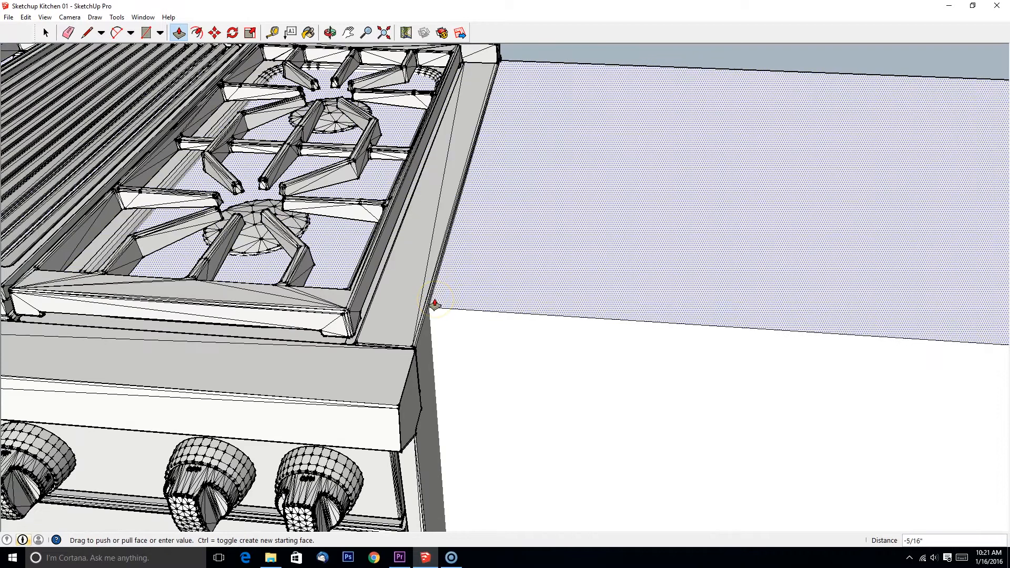
pyautogui.moveTo(477, 254); pyautogui.dragTo(454, 298, button='middle')
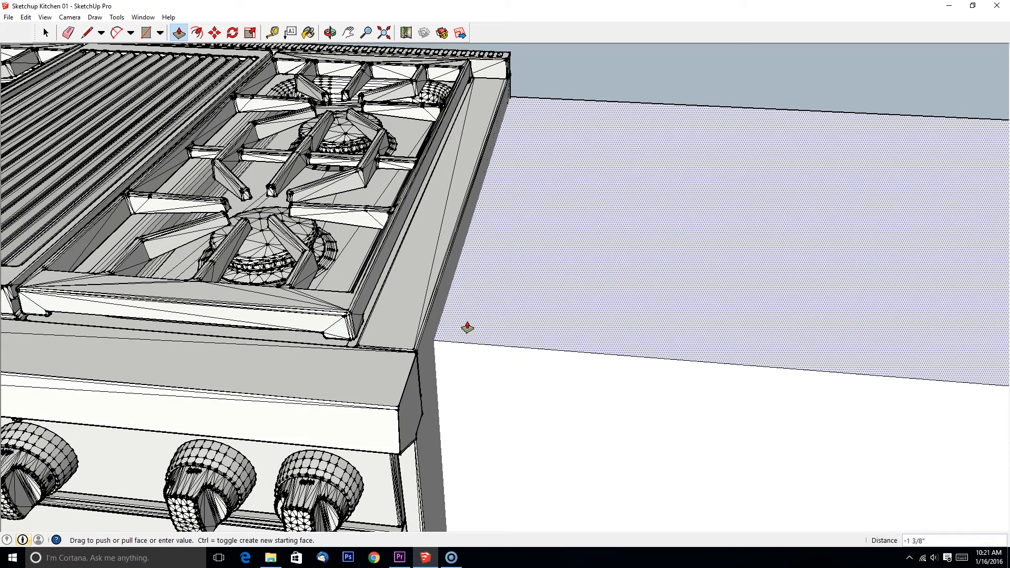
pyautogui.click(457, 309)
pyautogui.moveTo(474, 320); pyautogui.dragTo(418, 171, button='middle')
pyautogui.scroll(3, 415, 169)
pyautogui.moveTo(412, 171)
pyautogui.mouseDown()
pyautogui.moveTo(392, 161)
pyautogui.moveTo(413, 152)
pyautogui.mouseUp()
# - Examine the raised counter and the drawn cabinet spot between the refrigerator and the doorway
pyautogui.scroll(-5, 413, 154)
pyautogui.moveTo(424, 253); pyautogui.dragTo(378, 365, button='middle')
pyautogui.scroll(-3, 487, 237)
pyautogui.press('space')
pyautogui.scroll(2, 517, 200)
pyautogui.scroll(-3, 517, 200)
pyautogui.scroll(3, 288, 118)
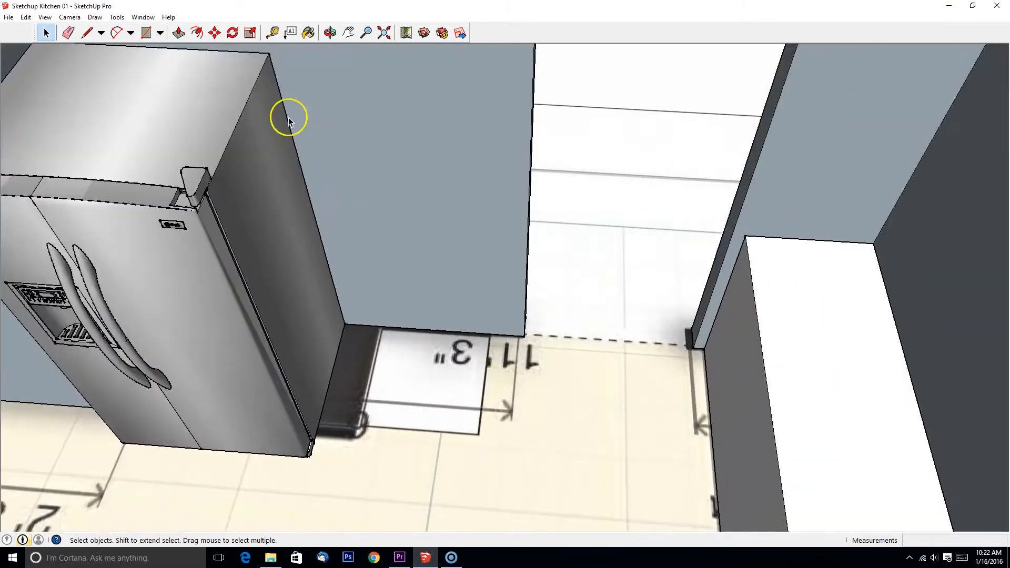
# - Draw a rectangle over the plan's cabinet spot beside the refrigerator and Push/Pull it up to about counter height
pyautogui.click(153, 33)
pyautogui.scroll(3, 491, 270)
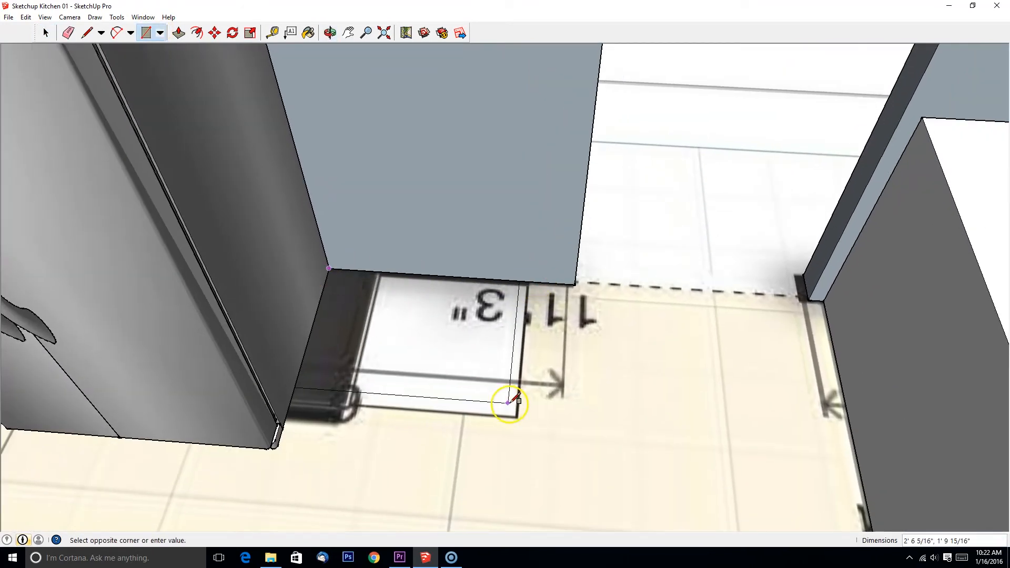
pyautogui.click(543, 420)
pyautogui.press('p')
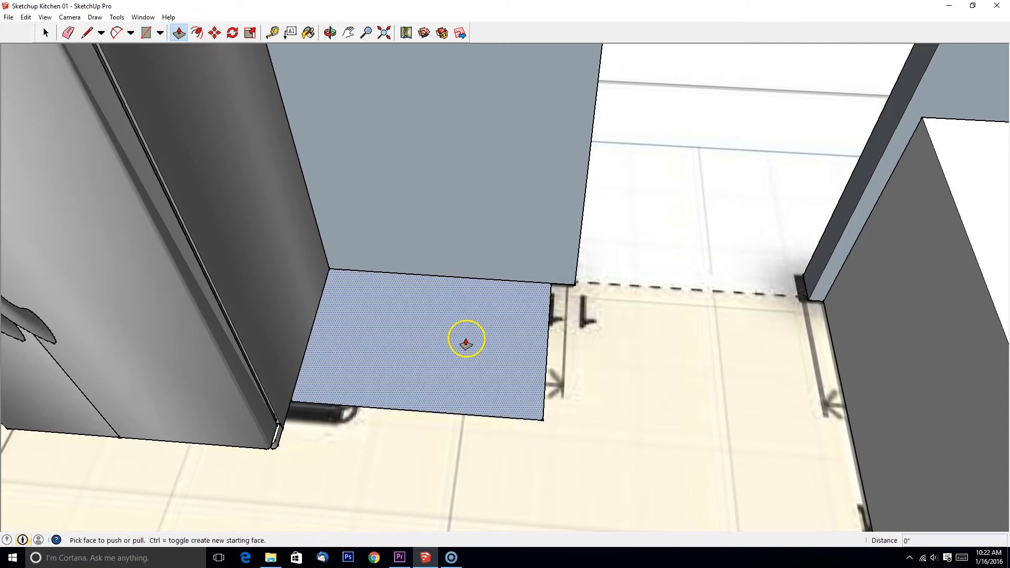
pyautogui.moveTo(466, 339); pyautogui.dragTo(363, 205)
pyautogui.click(343, 187)
pyautogui.moveTo(345, 187); pyautogui.dragTo(316, 132, button='middle')
# - Select the whole cabinet box beside the refrigerator and make it a group
pyautogui.click(46, 32)
pyautogui.click(401, 190)
pyautogui.tripleClick(401, 190)
pyautogui.rightClick(389, 185)
pyautogui.click(437, 277)
# - Move the cabinet group about 1/2" away from the refrigerator's side, along the back wall
pyautogui.click(215, 33)
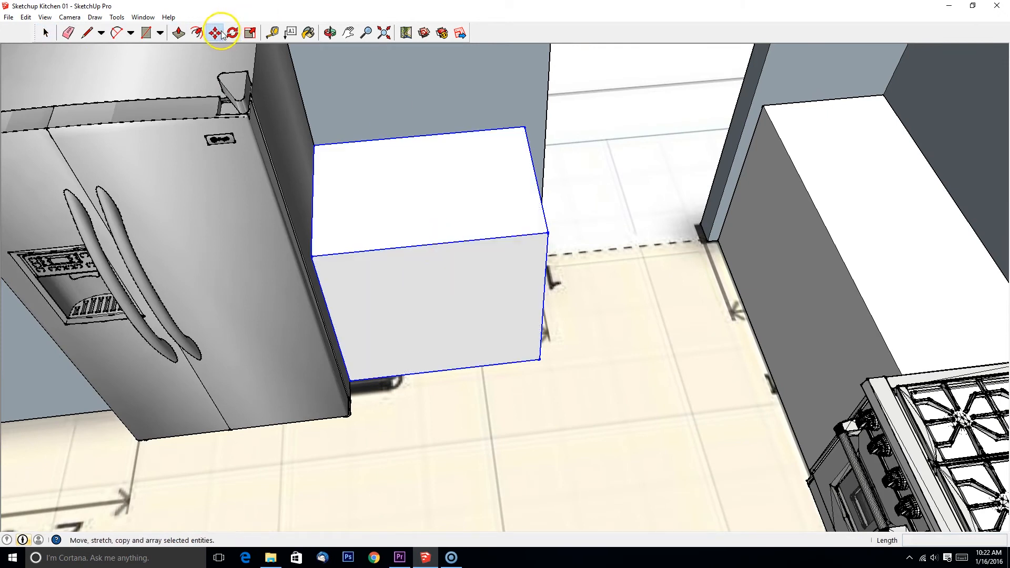
pyautogui.click(315, 145)
pyautogui.click(323, 142)
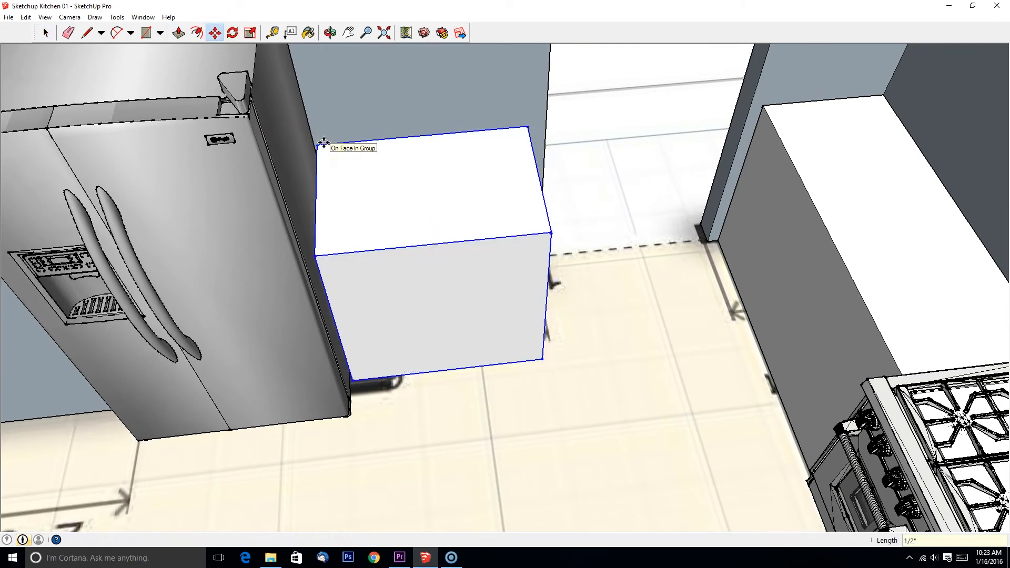
pyautogui.moveTo(333, 130); pyautogui.dragTo(383, 230, button='middle')
pyautogui.press('q')
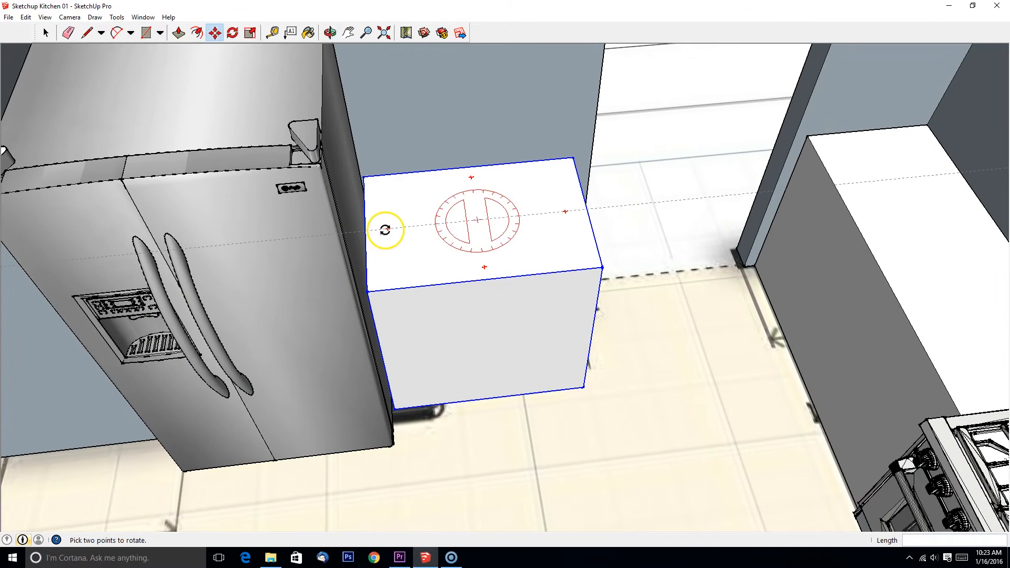
pyautogui.press('m')
pyautogui.moveTo(421, 203); pyautogui.dragTo(559, 307, button='middle')
pyautogui.press('space')
pyautogui.scroll(-3, 559, 306)
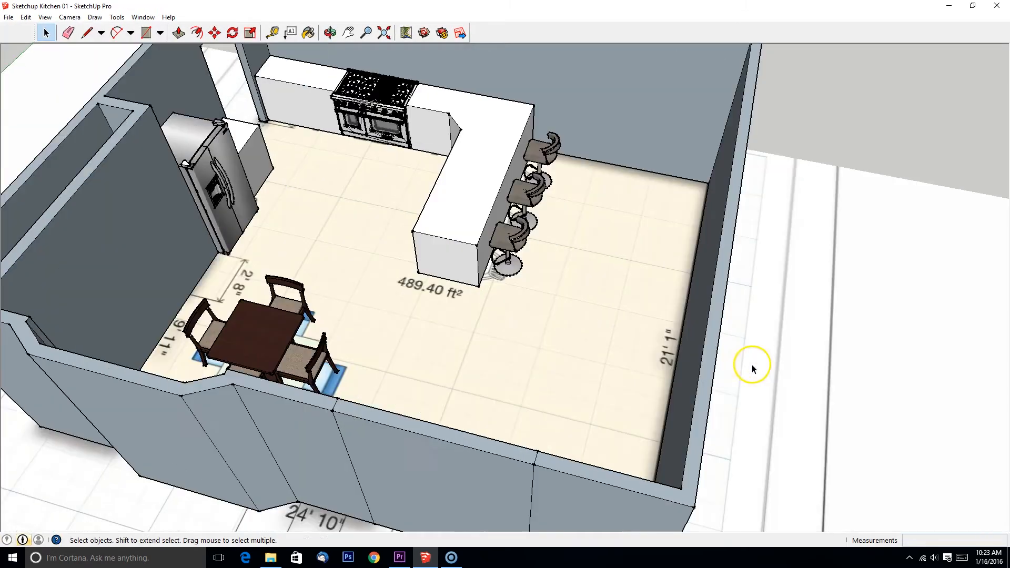
pyautogui.moveTo(731, 371); pyautogui.dragTo(622, 344)
pyautogui.doubleClick(711, 378)
pyautogui.moveTo(665, 356); pyautogui.dragTo(337, 266, button='middle')
pyautogui.moveTo(311, 403); pyautogui.dragTo(494, 275, button='middle')
# - Move the sink component from outside the room about 34' over to the peninsula counter's inner edge
pyautogui.click(46, 33)
pyautogui.click(140, 70)
pyautogui.keyDown('shift'); pyautogui.moveTo(477, 208); pyautogui.dragTo(627, 341, button='middle'); pyautogui.keyUp('shift')
pyautogui.moveTo(660, 376); pyautogui.dragTo(410, 279, button='middle')
pyautogui.click(753, 153)
pyautogui.click(214, 32)
pyautogui.click(759, 143)
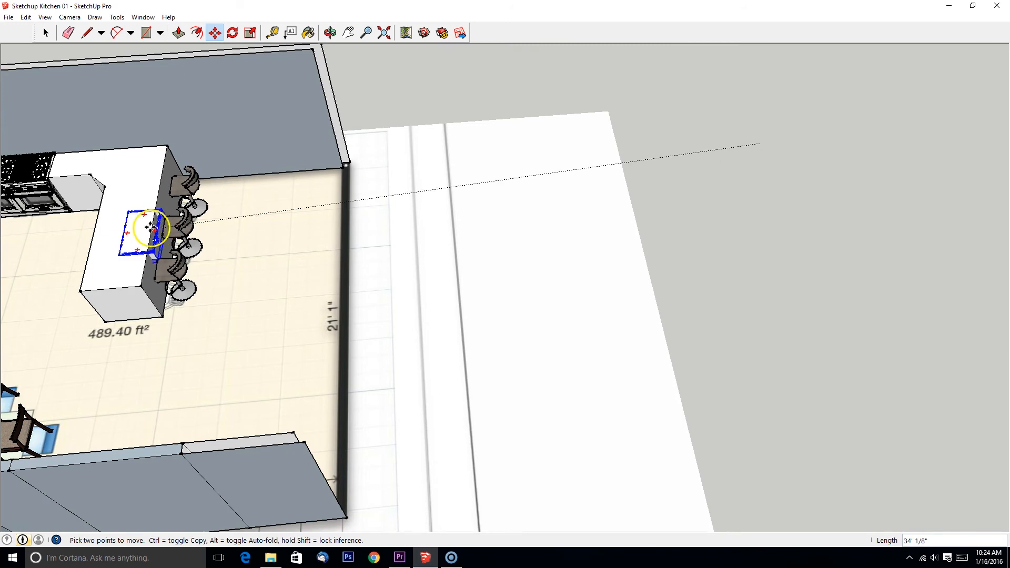
pyautogui.moveTo(151, 227); pyautogui.dragTo(530, 232, button='middle')
pyautogui.scroll(5, 460, 271)
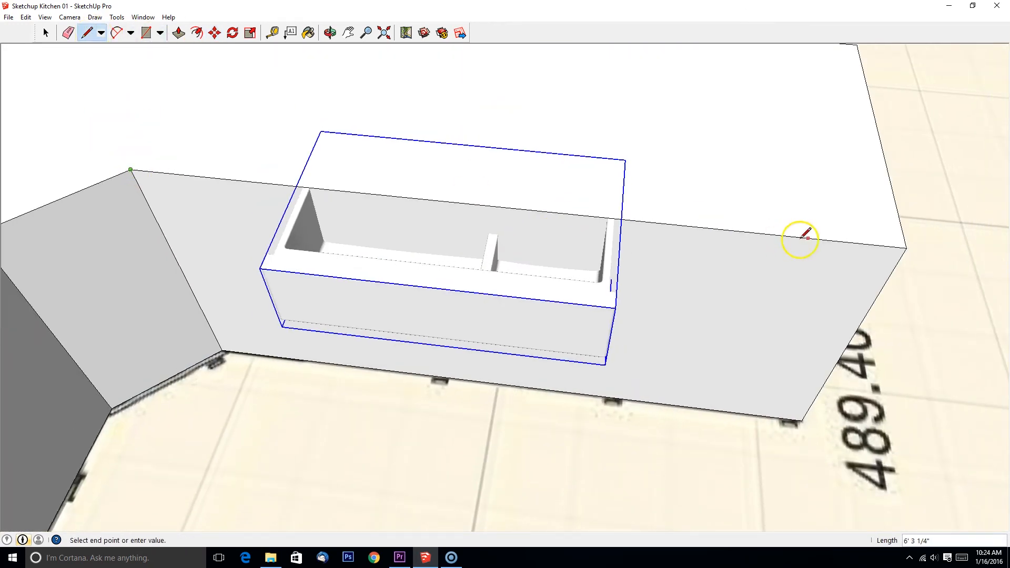
# - Draw a line across the peninsula's top from its inner edge's midpoint to the stool side, and check the halves with Tape Measure
pyautogui.click(501, 206)
pyautogui.keyDown('shift'); pyautogui.moveTo(502, 207); pyautogui.dragTo(501, 356, button='middle'); pyautogui.keyUp('shift')
pyautogui.click(518, 165)
pyautogui.scroll(-1, 577, 240)
pyautogui.click(272, 33)
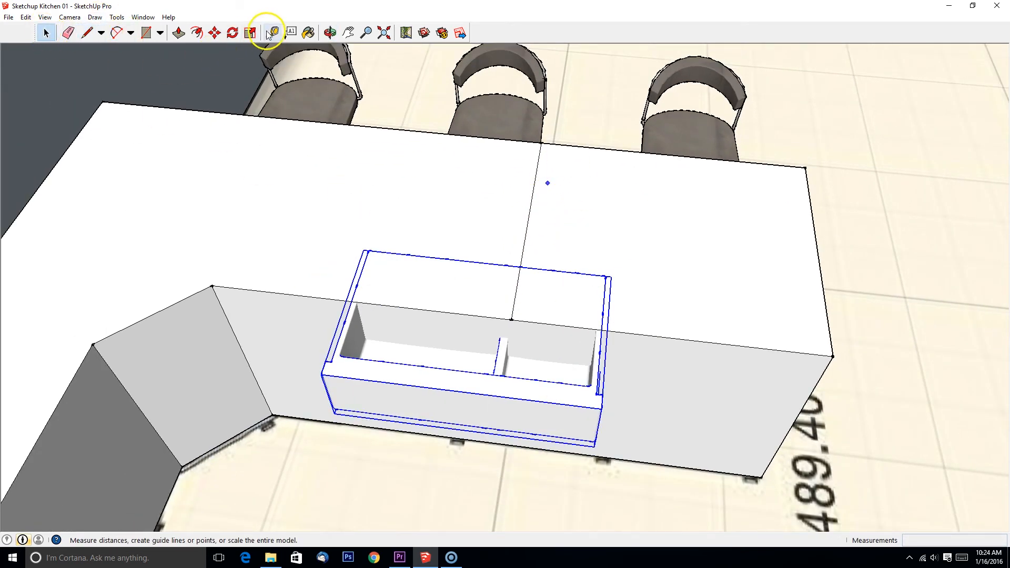
pyautogui.click(212, 286)
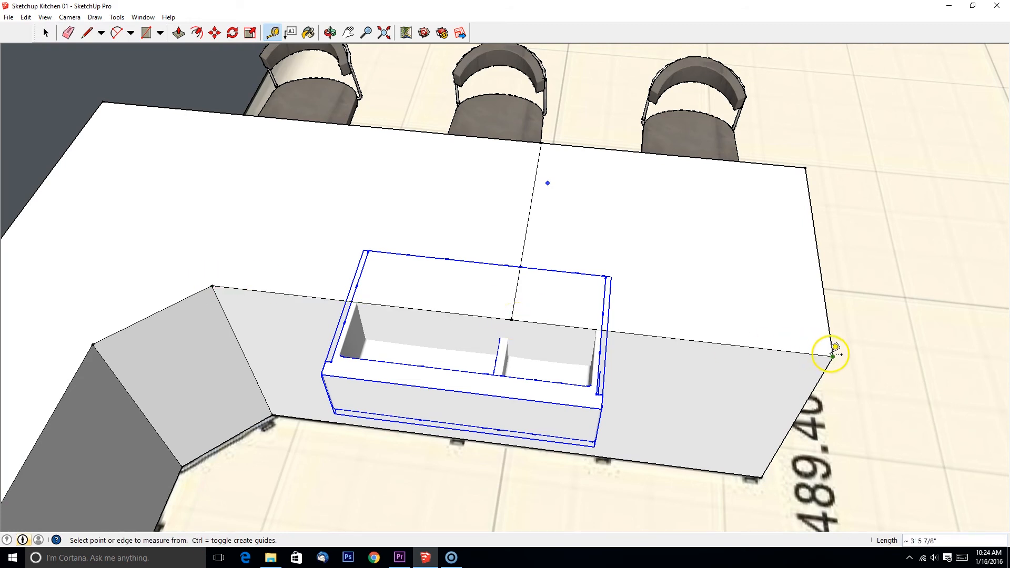
# - Move the sink so that it is centred on the line across the peninsula's top
pyautogui.press('m')
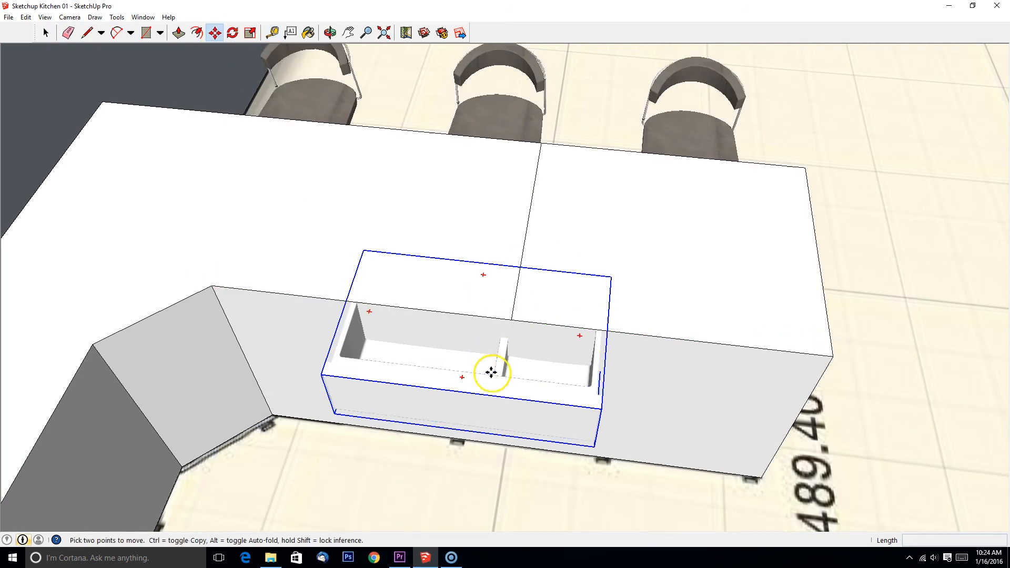
pyautogui.click(463, 369)
pyautogui.moveTo(538, 319); pyautogui.dragTo(600, 266, button='middle')
pyautogui.scroll(3, 393, 342)
pyautogui.scroll(-3, 601, 266)
pyautogui.moveTo(579, 309); pyautogui.dragTo(283, 162, button='middle')
# - Switch to the standard top view with parallel projection
pyautogui.click(87, 32)
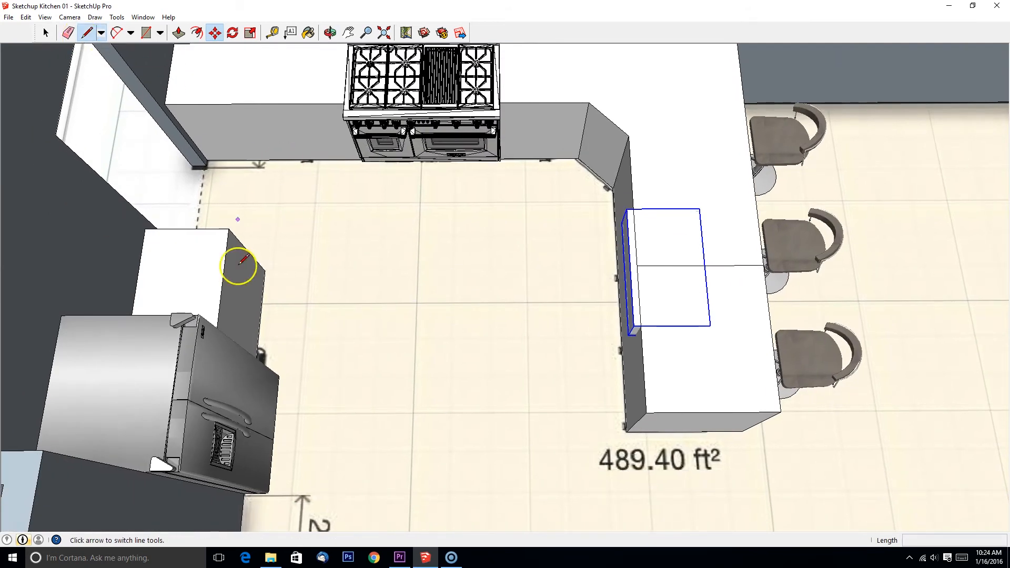
pyautogui.moveTo(382, 247); pyautogui.dragTo(316, 131, button='middle')
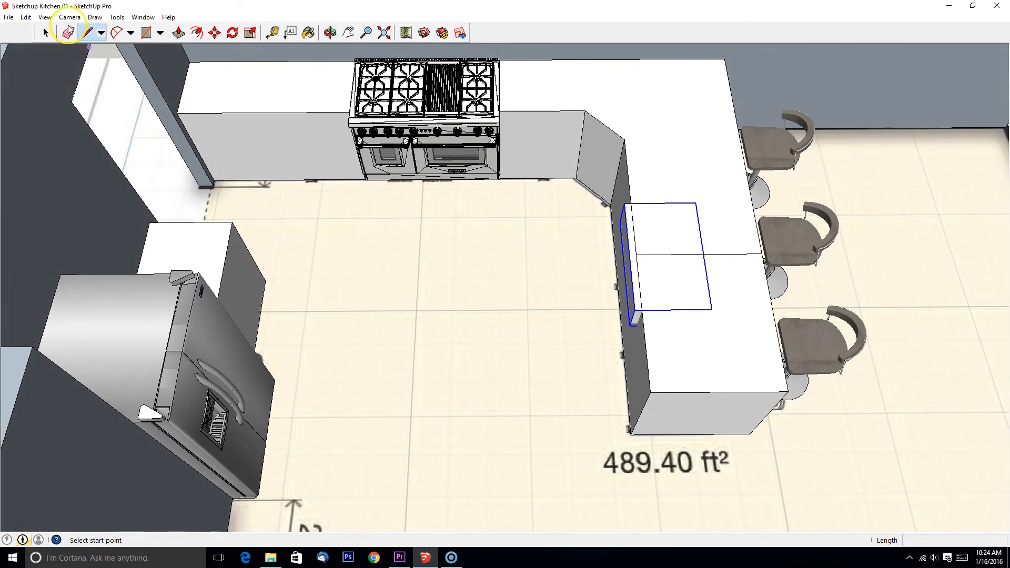
pyautogui.click(69, 17)
pyautogui.moveTo(63, 47)
pyautogui.click(171, 48)
pyautogui.click(70, 16)
pyautogui.click(45, 69)
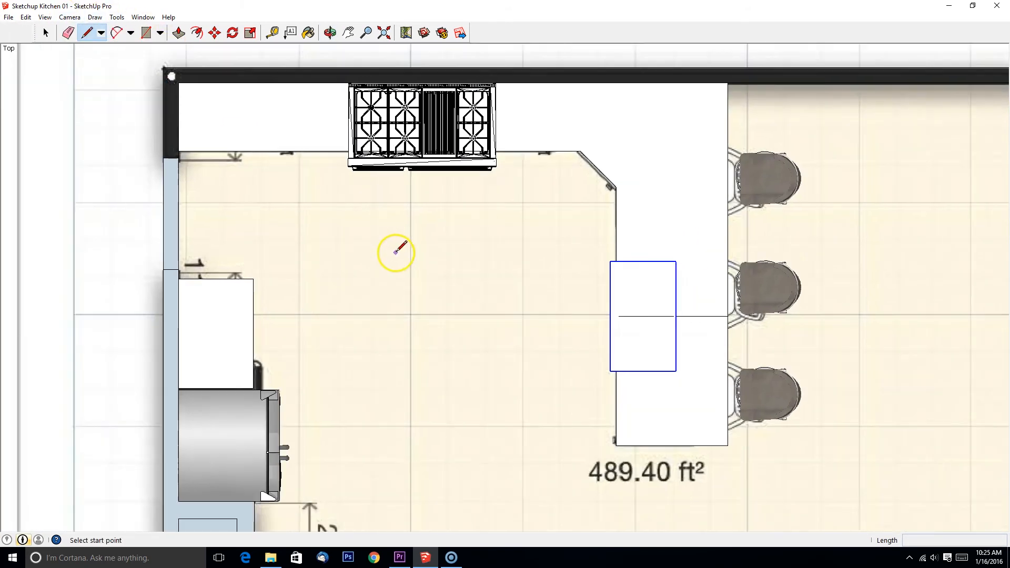
# - Draw the kitchen's work triangle with lines joining the refrigerator front, the range front and the sink
pyautogui.click(291, 431)
pyautogui.click(418, 172)
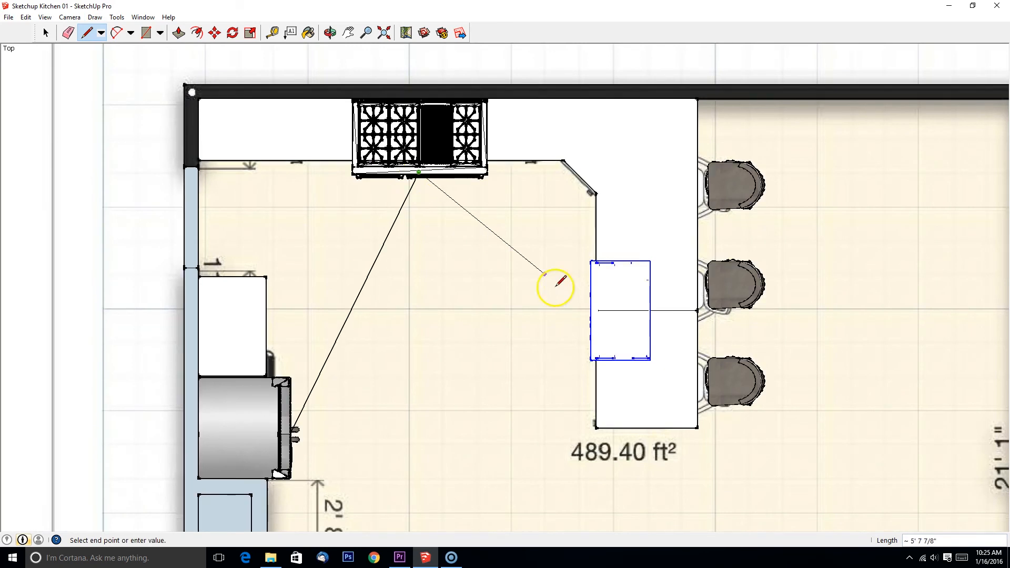
pyautogui.click(593, 306)
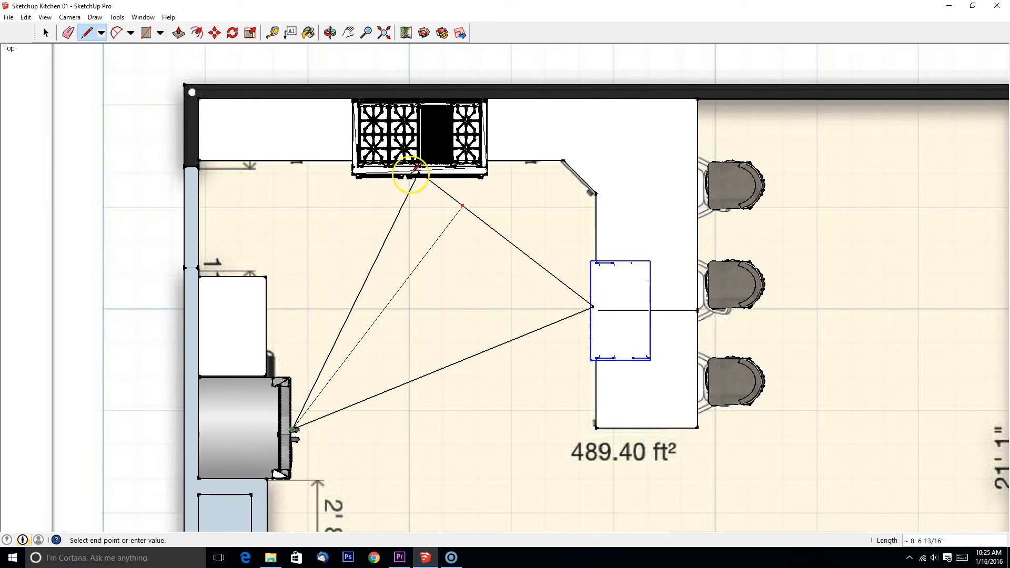
# - Measure the sides of the work triangle between the range, sink and refrigerator
pyautogui.click(275, 33)
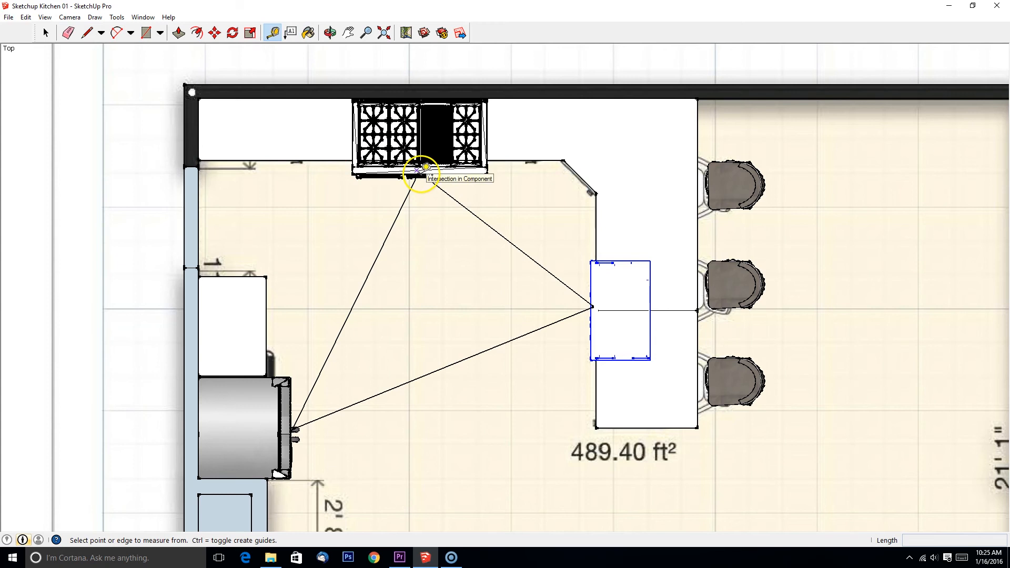
pyautogui.click(418, 172)
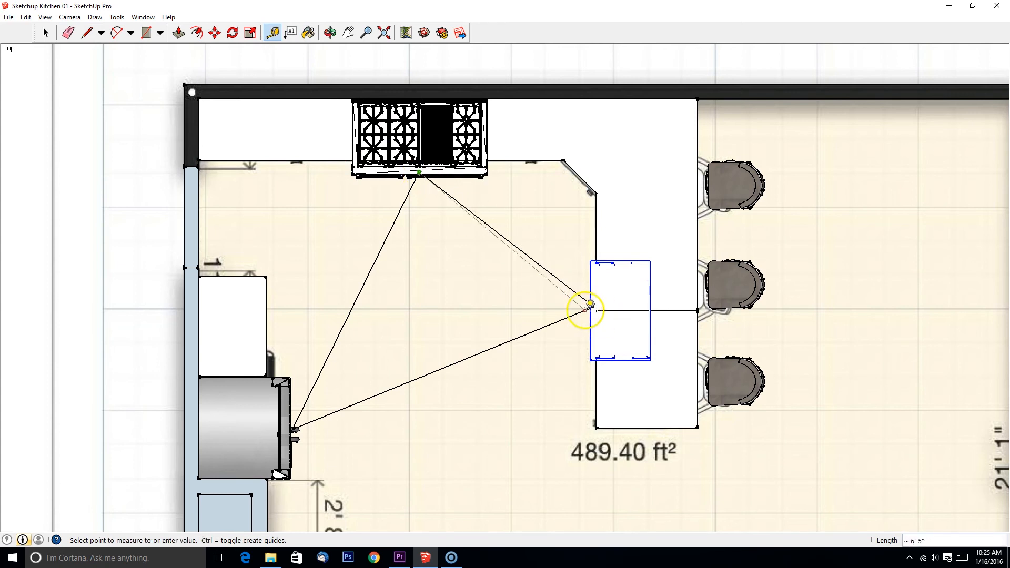
pyautogui.click(300, 427)
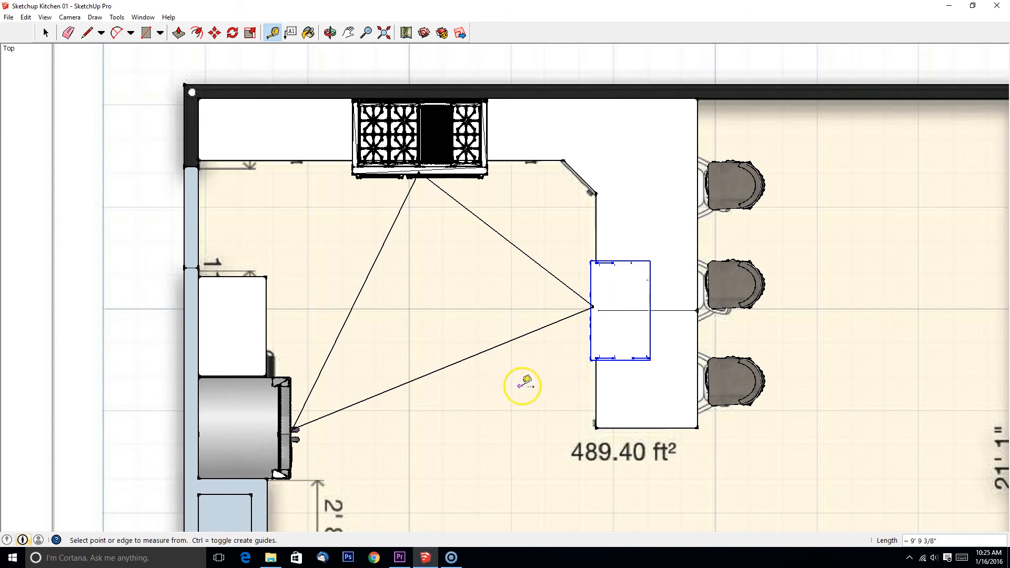
# - Erase the work triangle's lines from the kitchen floor
pyautogui.scroll(-3, 522, 385)
pyautogui.press('e')
pyautogui.moveTo(478, 372); pyautogui.dragTo(469, 237)
pyautogui.click(45, 33)
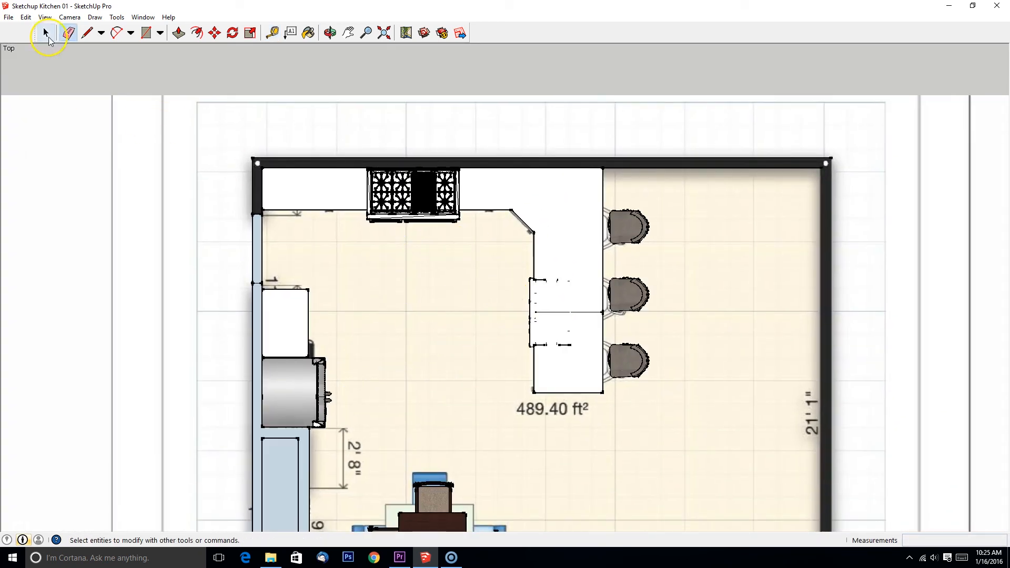
# - Return to perspective projection and view the whole furnished room from above the stool side
pyautogui.moveTo(379, 185); pyautogui.dragTo(372, 183, button='middle')
pyautogui.click(69, 17)
pyautogui.click(53, 79)
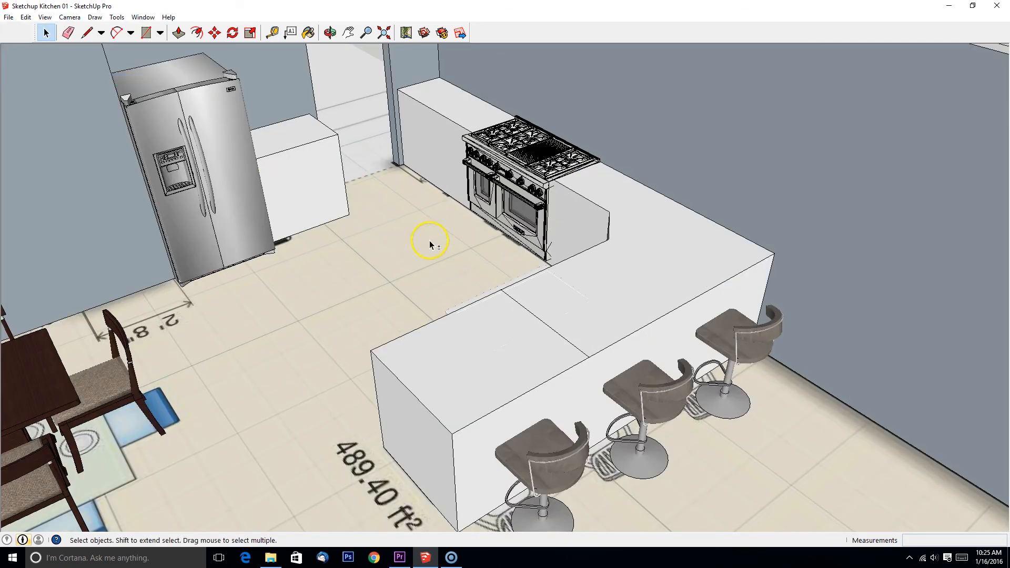
pyautogui.scroll(-3, 458, 273)
pyautogui.scroll(-3, 752, 136)
pyautogui.moveTo(752, 137); pyautogui.dragTo(605, 369, button='middle')
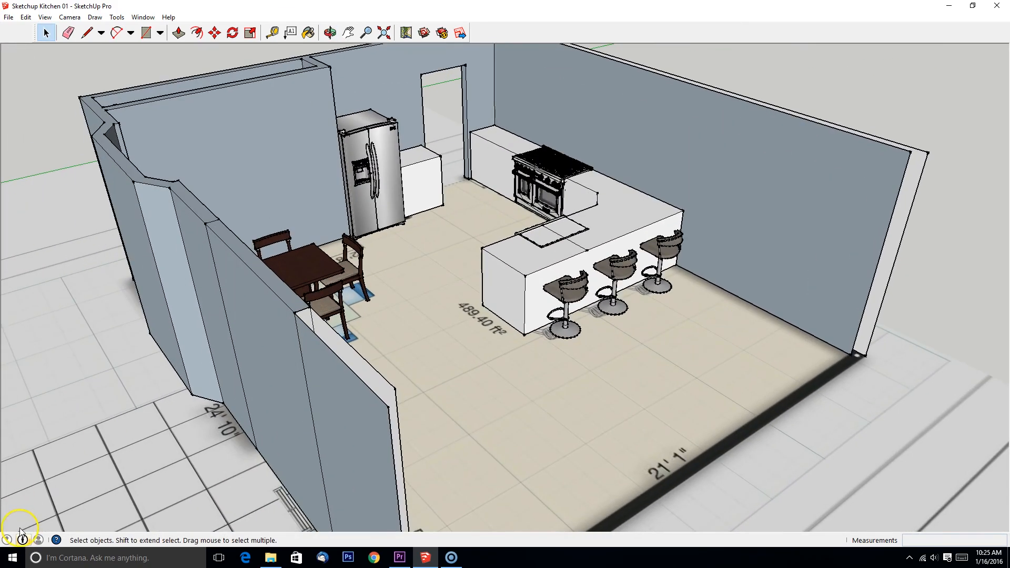